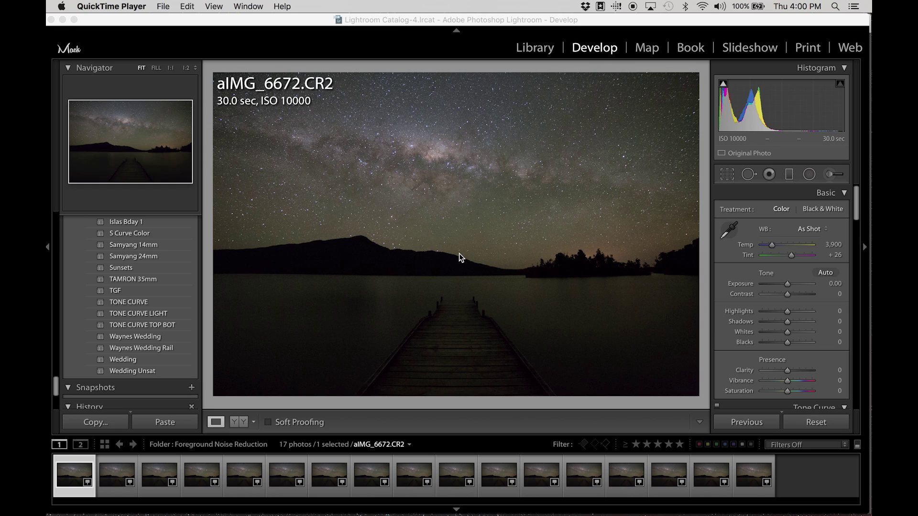
Step: Inspect the jetty photo at 1:1, checking the jetty, starry sky, tree island and water
click(484, 308)
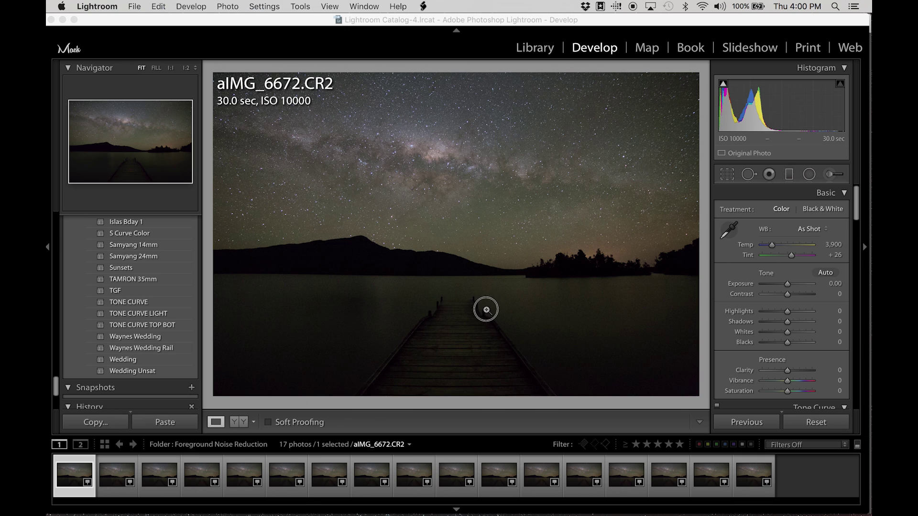
click(547, 318)
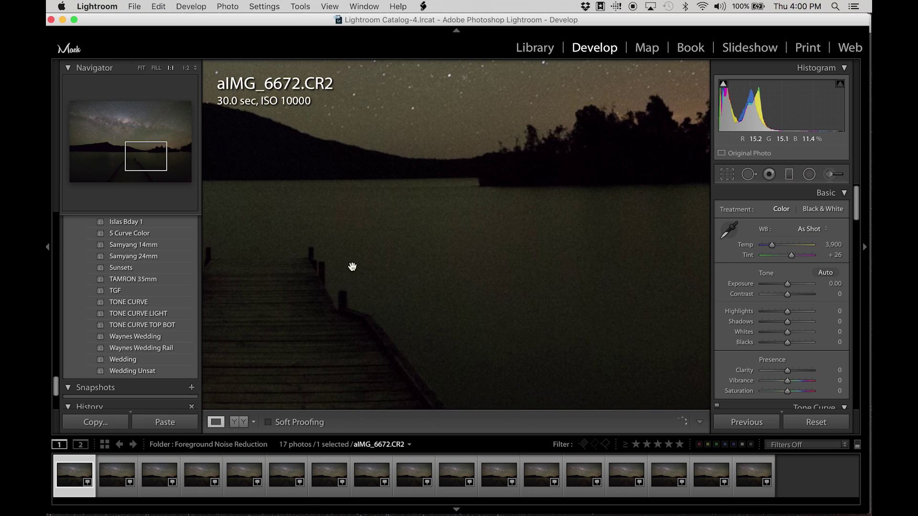
drag(329, 303, 521, 239)
drag(342, 218, 455, 273)
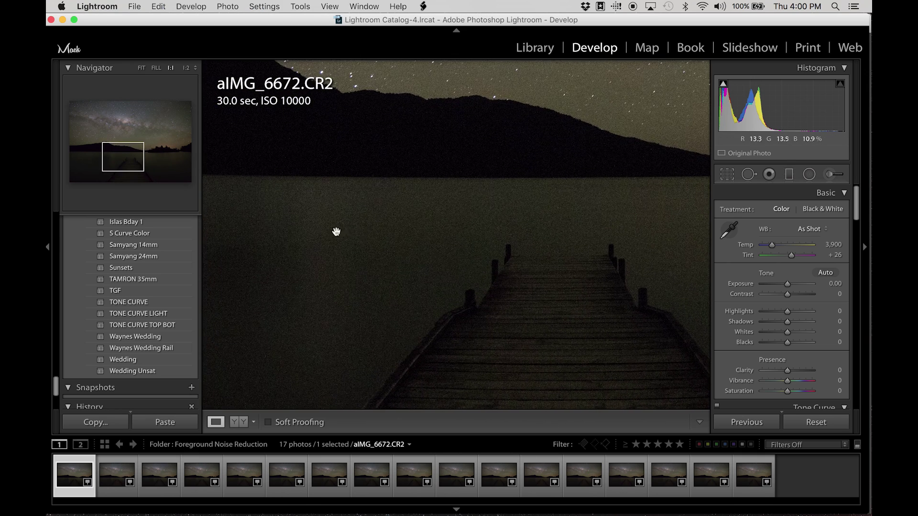
drag(421, 193, 448, 257)
drag(451, 190, 449, 272)
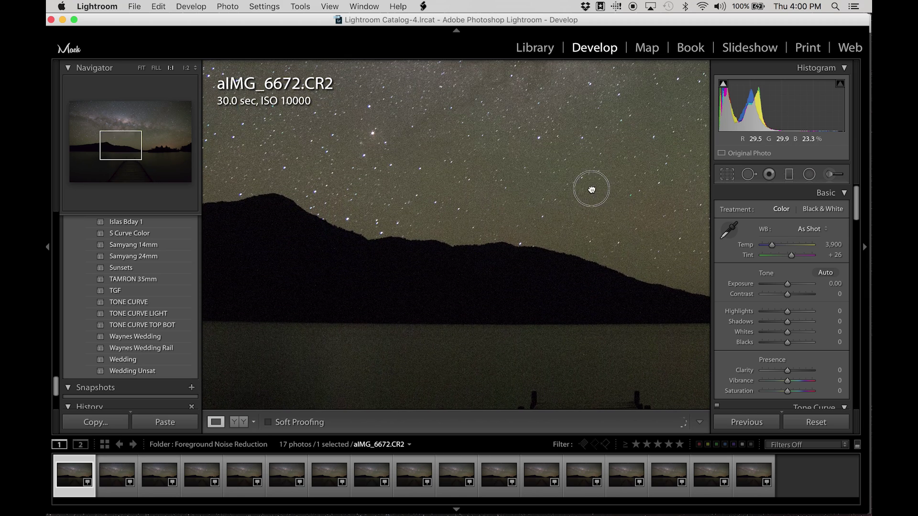
drag(584, 188, 341, 165)
drag(488, 181, 410, 170)
drag(473, 191, 396, 186)
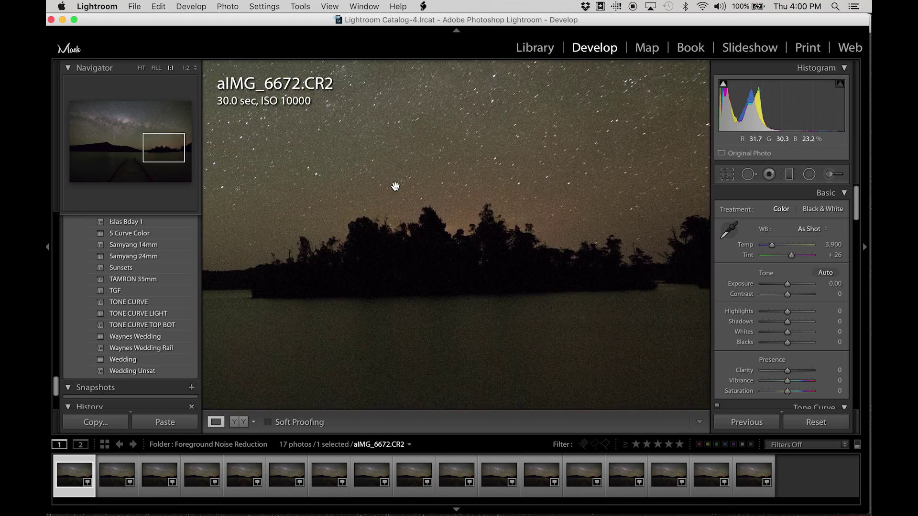
drag(424, 231, 518, 187)
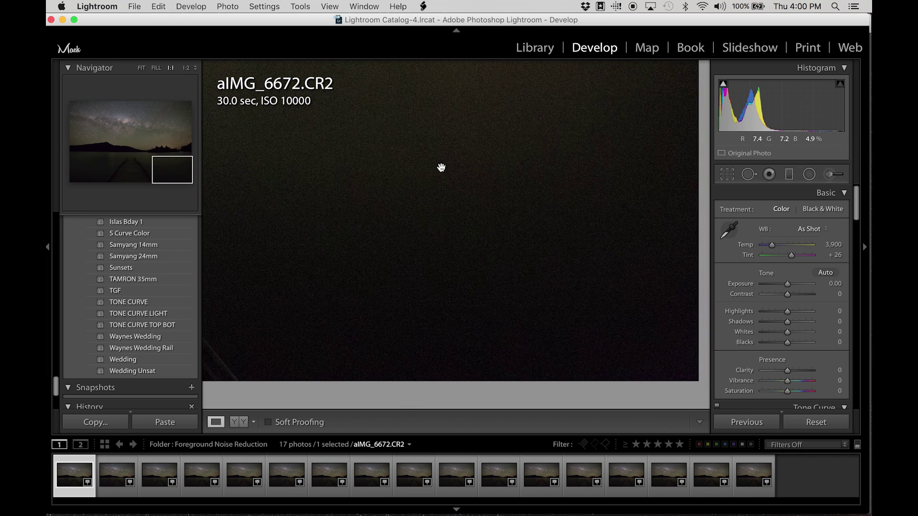
drag(340, 171, 511, 203)
drag(482, 278, 457, 246)
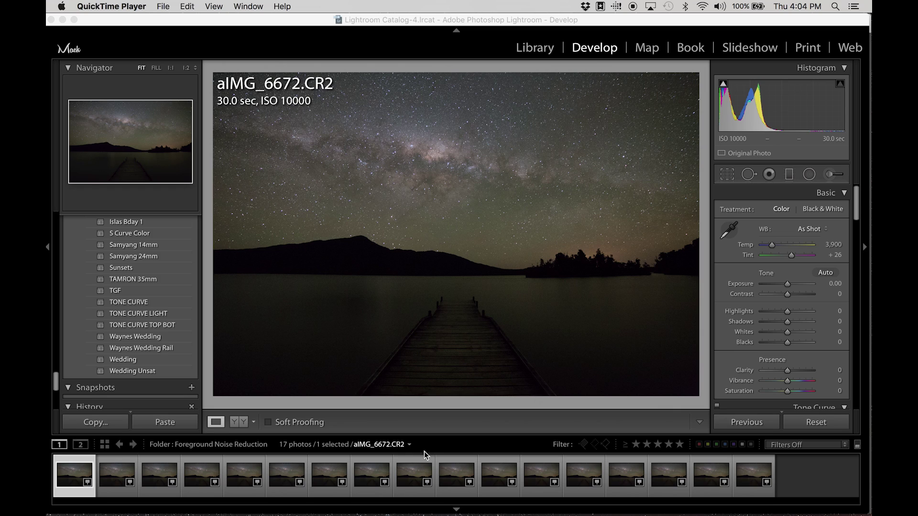
Step: Set Temp to 3,524, Exposure +0.50, Clarity +31 and Vibrance +20 in the Basic panel
click(66, 475)
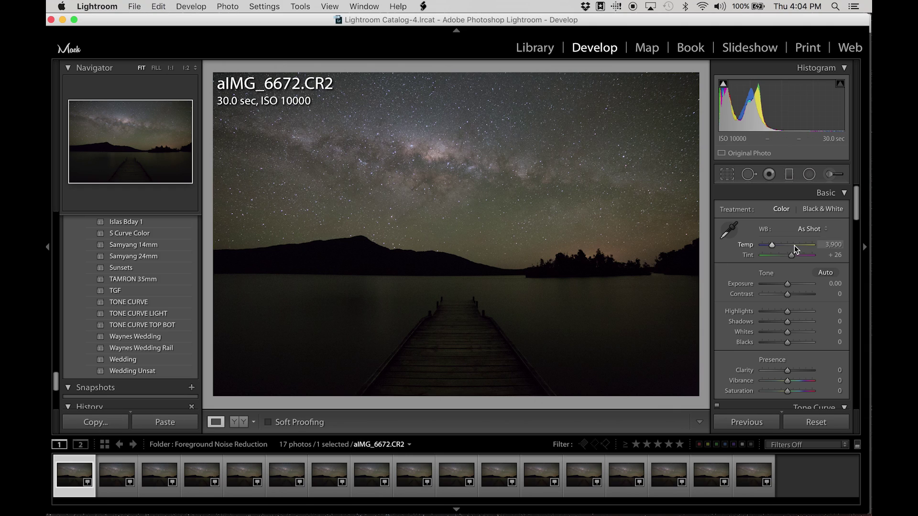
drag(771, 249, 771, 249)
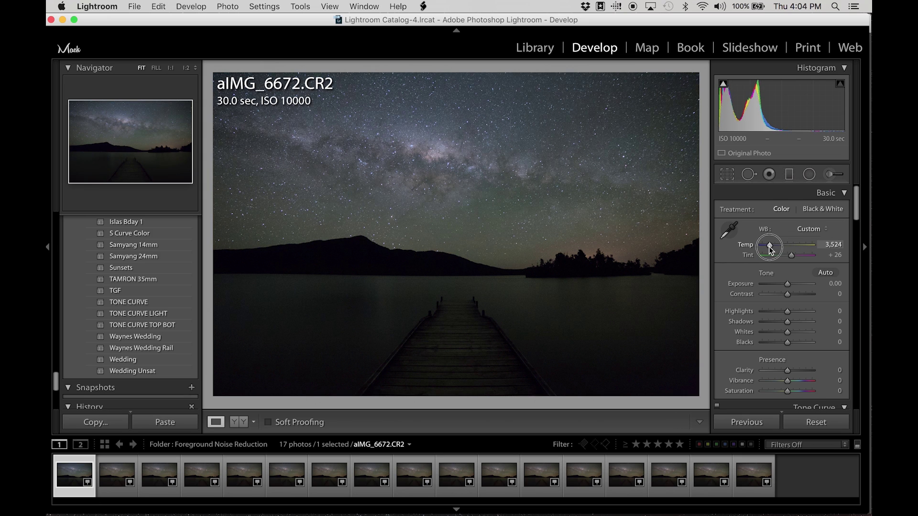
drag(786, 284, 789, 286)
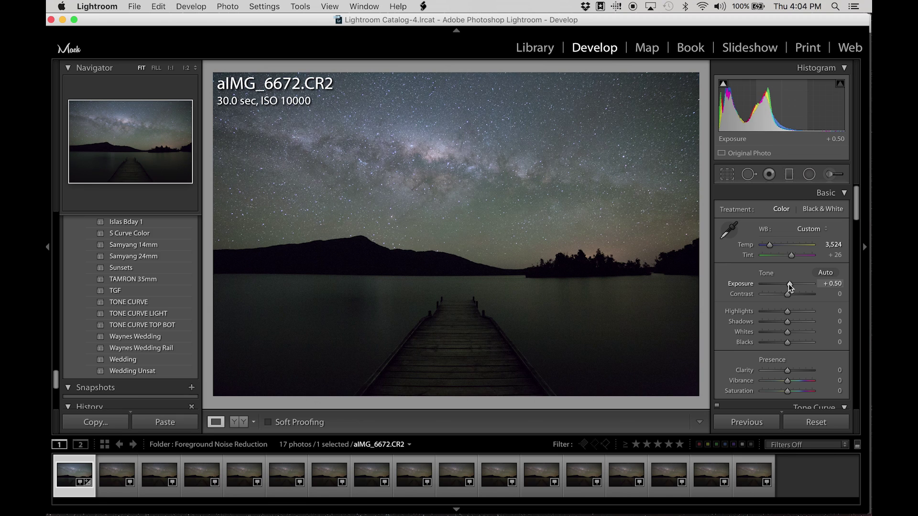
drag(787, 371, 796, 374)
click(837, 380)
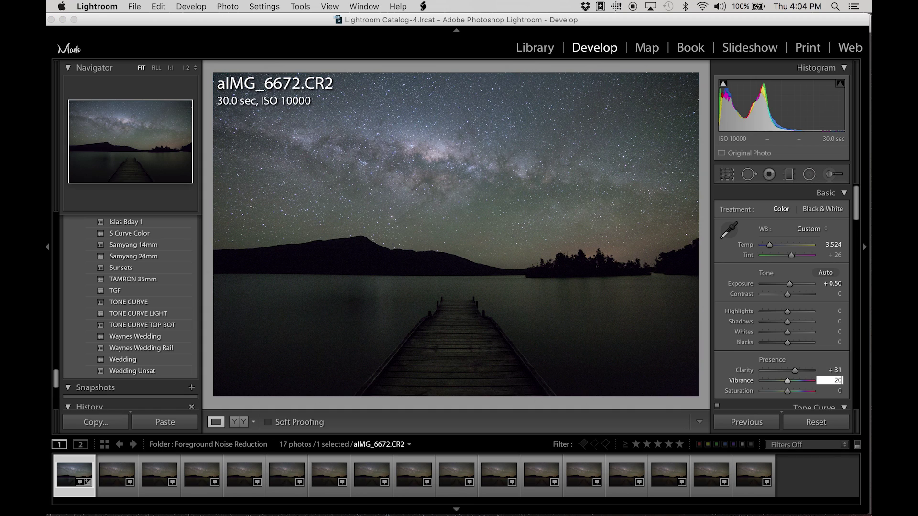
key(Tab)
text(10)
key(Tab)
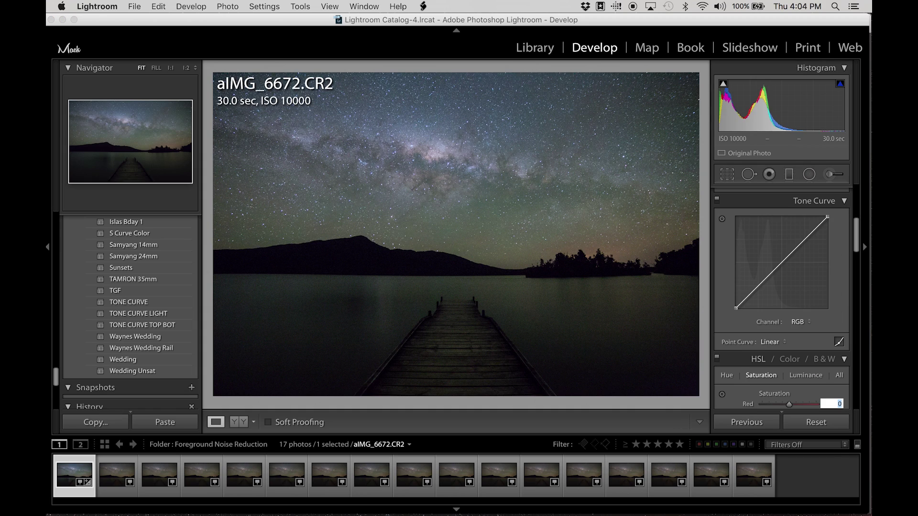
key(Return)
Step: Select all 17 filmstrip photos and sync the develop settings across them
key(shift)
shift+click(754, 493)
click(753, 422)
click(636, 277)
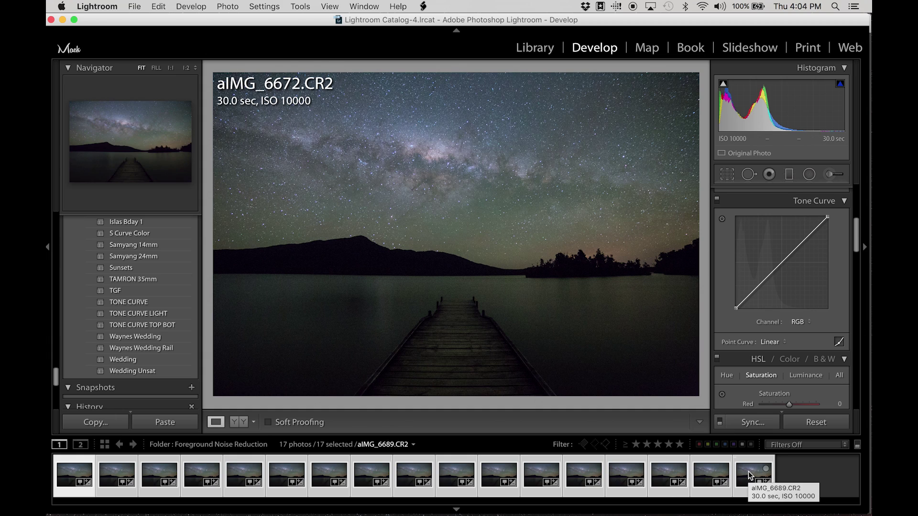
Step: Reselect all 17 frames and send them to Photoshop with Edit In > Open as Layers
click(749, 476)
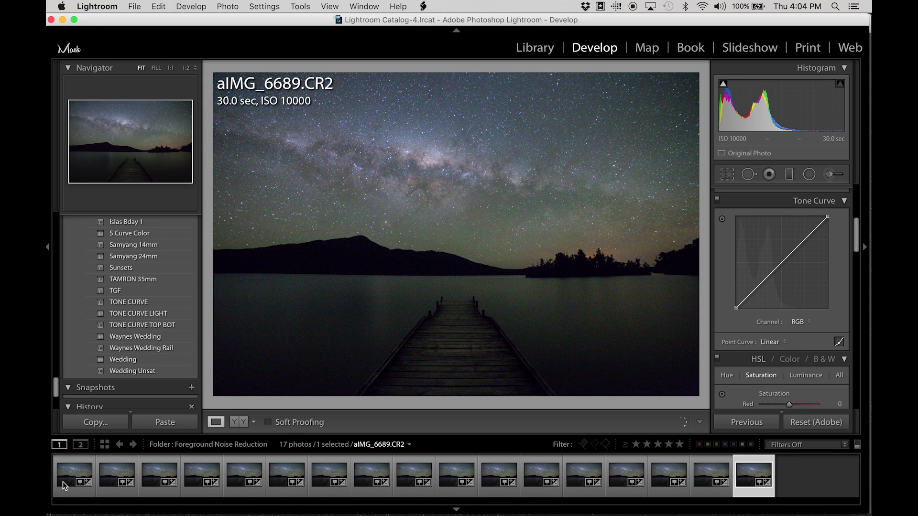
shift+click(66, 480)
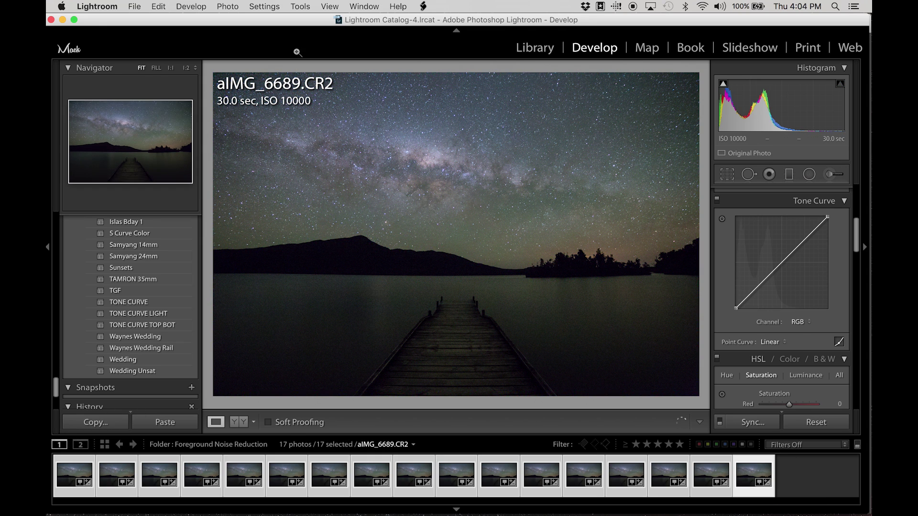
click(225, 6)
mouse_move(243, 67)
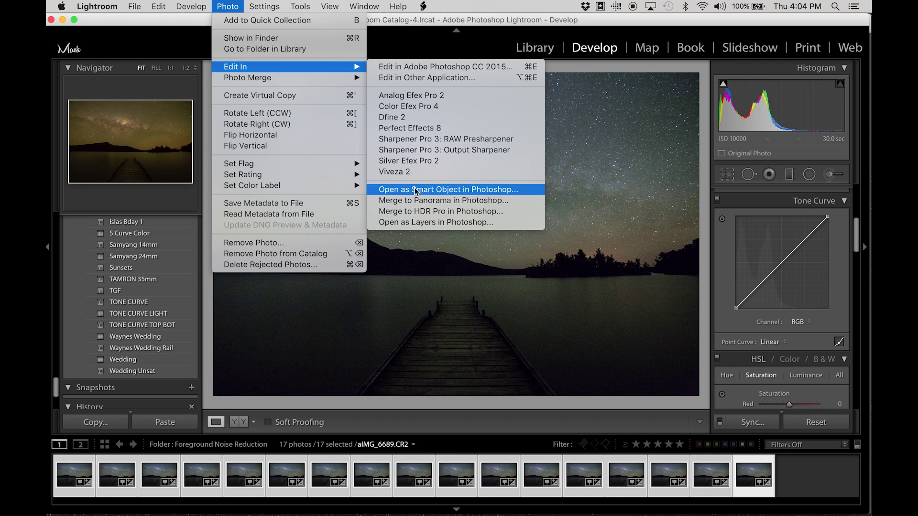
click(422, 222)
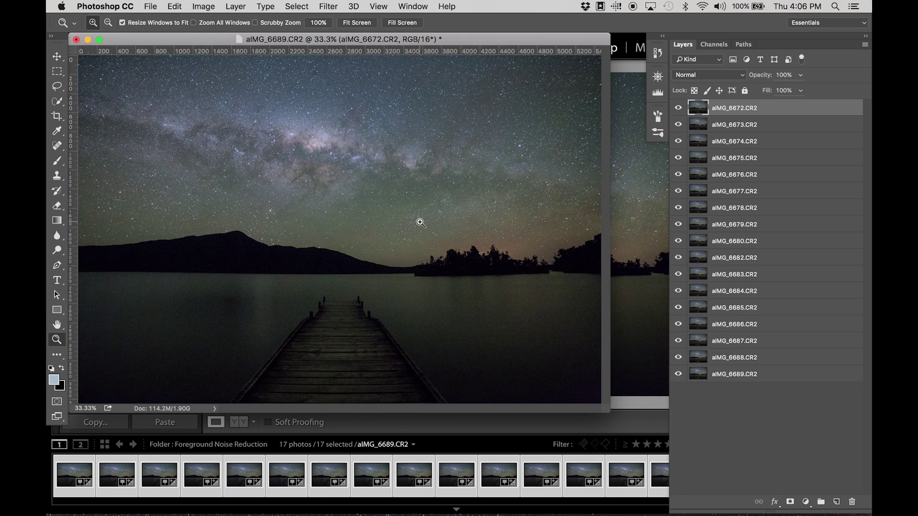
Step: Switch to full-screen view, zoom in, and hide the top layer aIMG_6672.CR2
key(f)
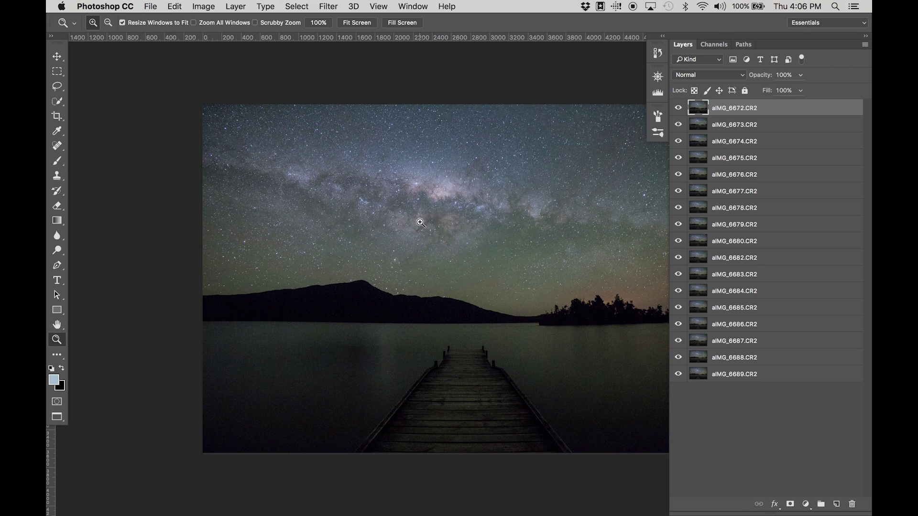
click(559, 214)
drag(559, 214, 480, 180)
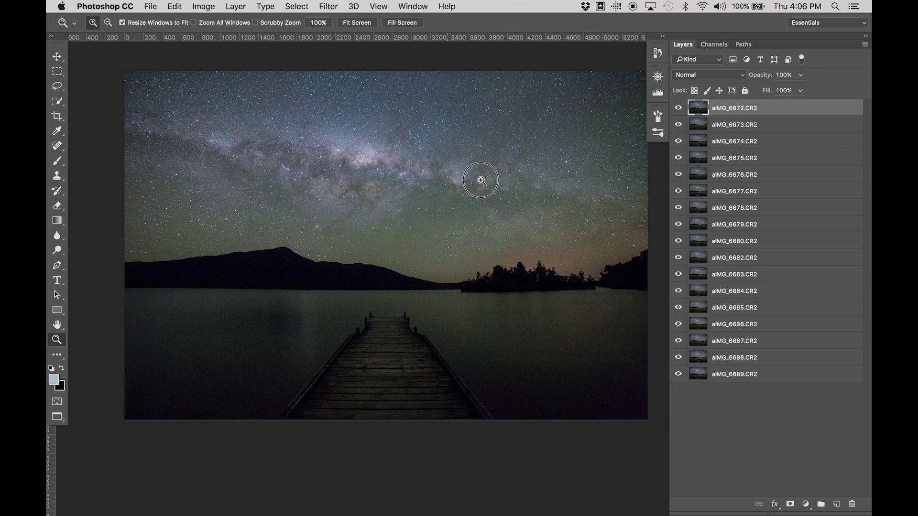
key(v)
click(682, 114)
click(680, 112)
click(680, 112)
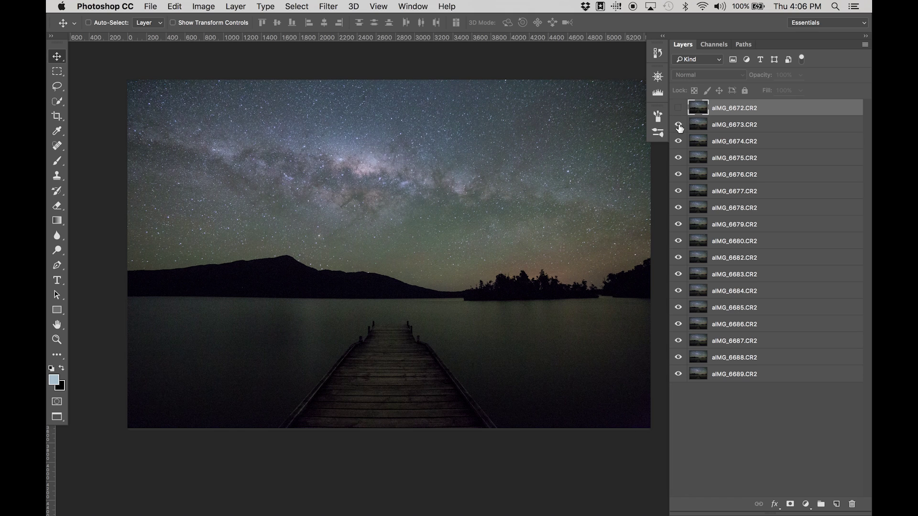
Step: Duplicate aIMG_6673.CR2 and move the copy to the top of the stack
click(706, 123)
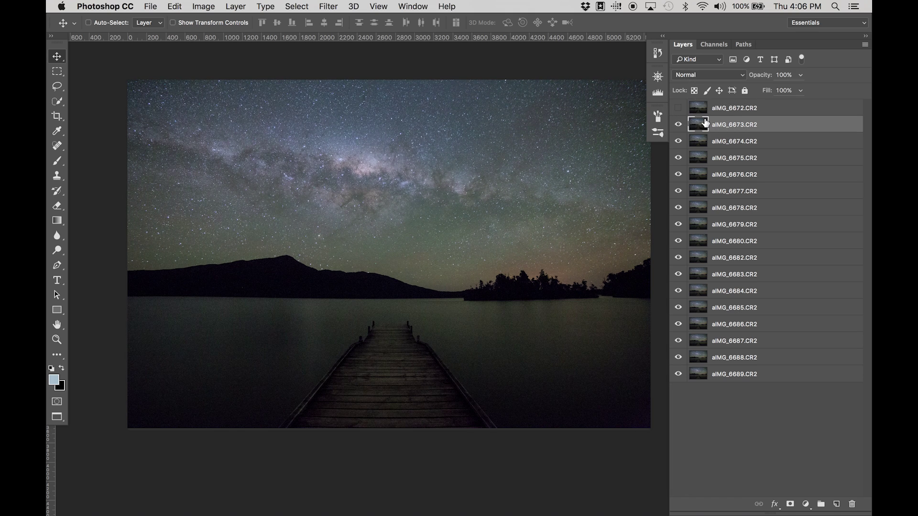
key(super+j)
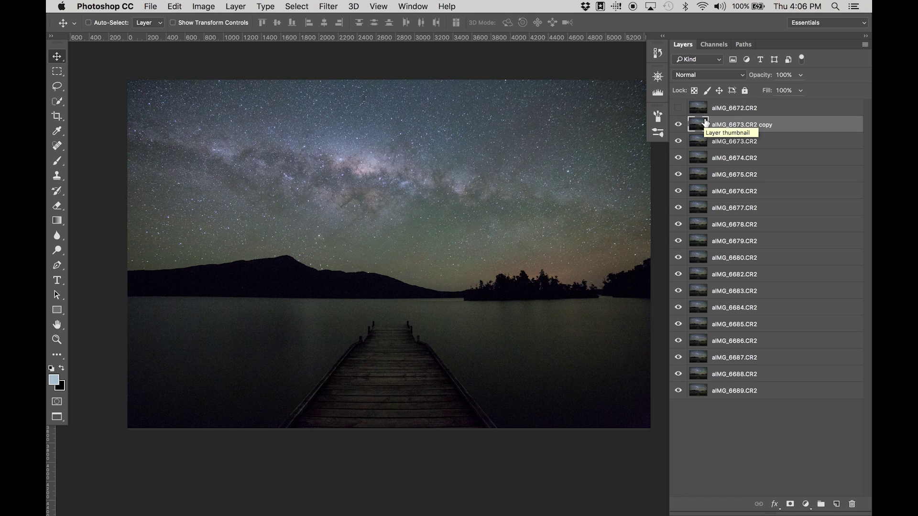
key(super)
key(super+])
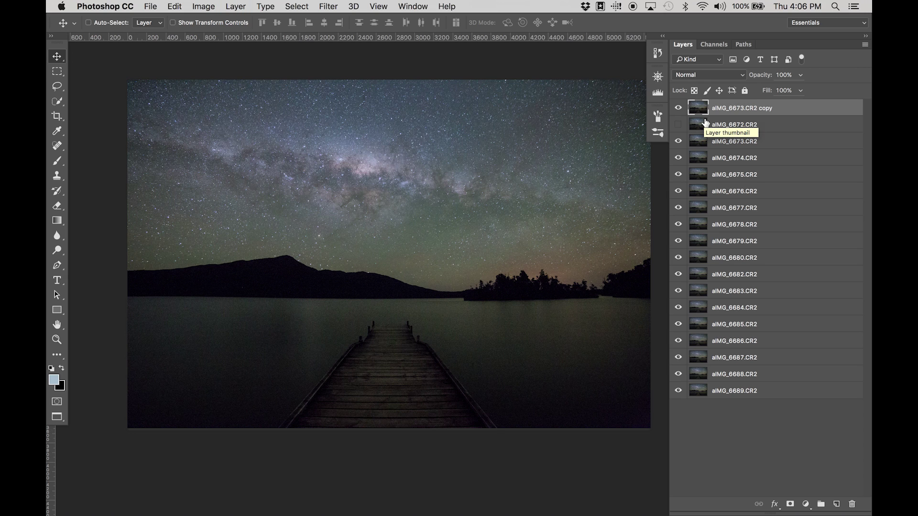
Step: Show aIMG_6672.CR2 again, hide the copy and rename it 'Base Milky Way'
click(678, 125)
click(680, 108)
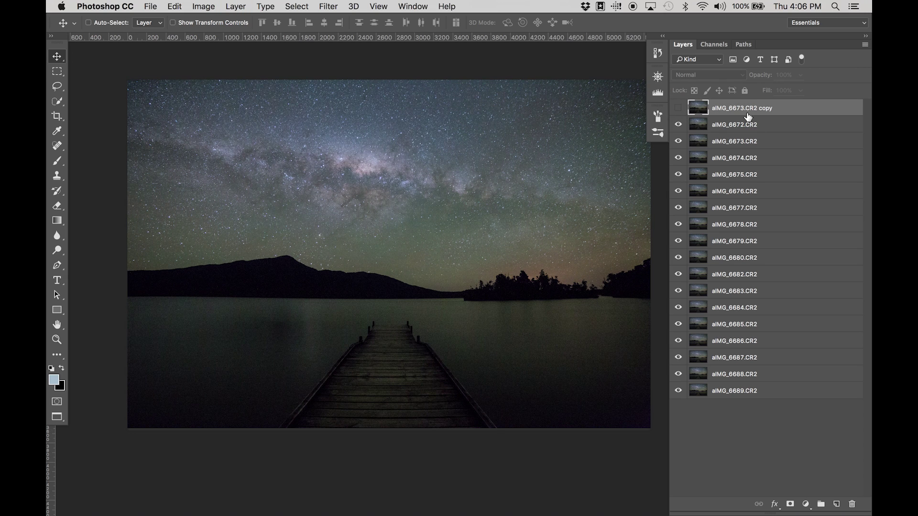
click(764, 108)
double_click(764, 108)
text(Base Milky Way)
key(Return)
click(793, 125)
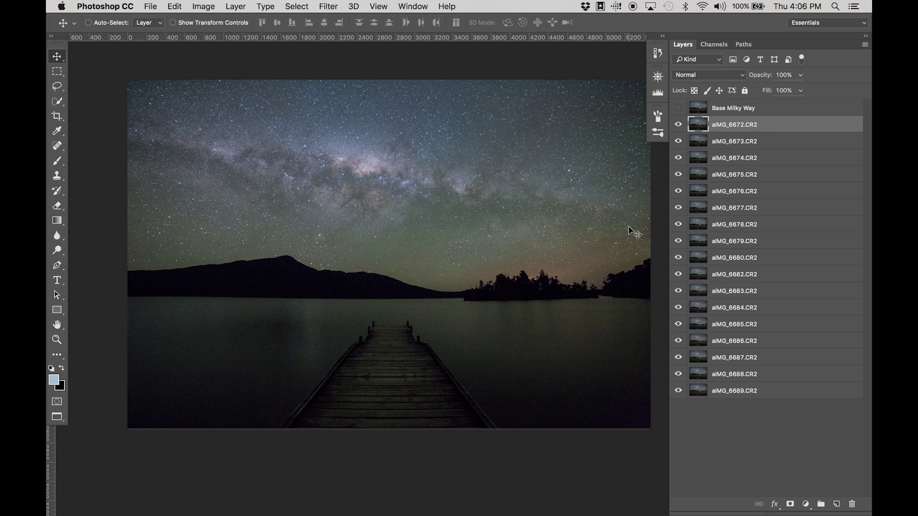
Step: Select layers aIMG_6672.CR2 through aIMG_6689.CR2 and convert them into one smart object
shift+click(754, 391)
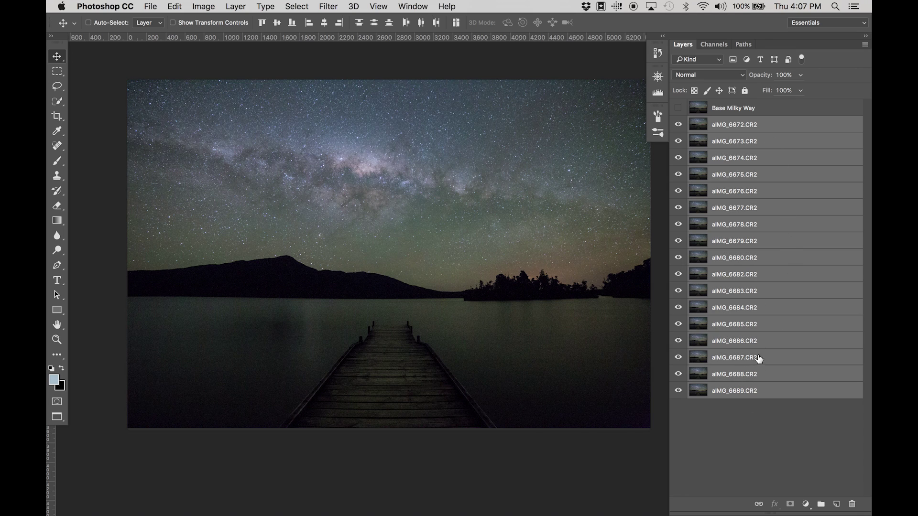
right_click(779, 196)
click(732, 174)
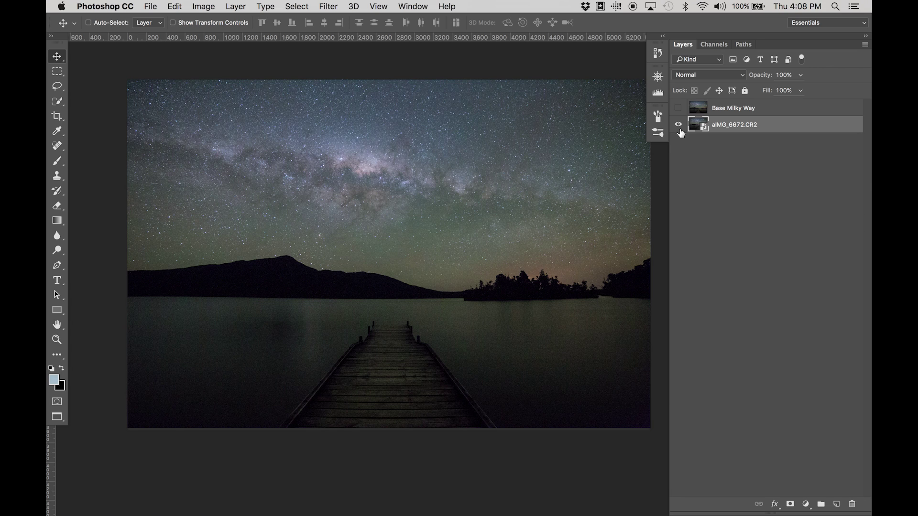
Step: Show Base Milky Way and set the smart object's Stack Mode to Median
click(679, 109)
click(245, 6)
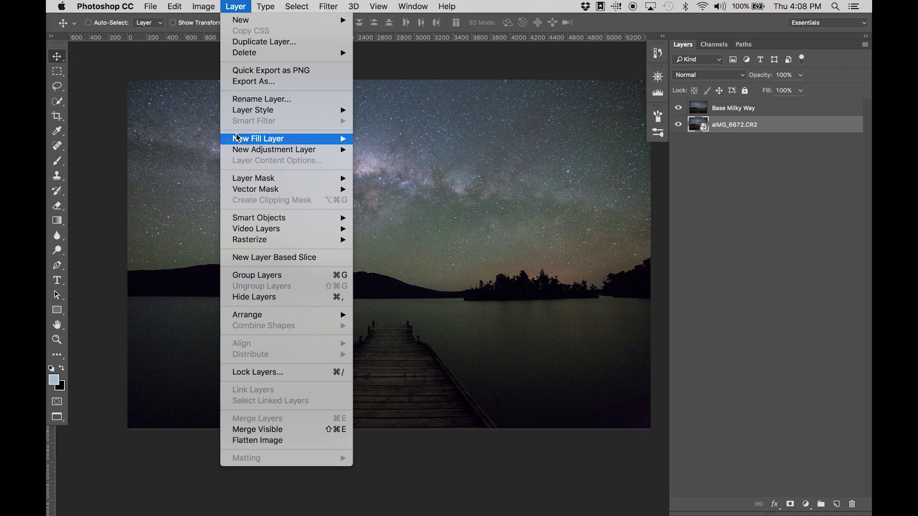
mouse_move(258, 220)
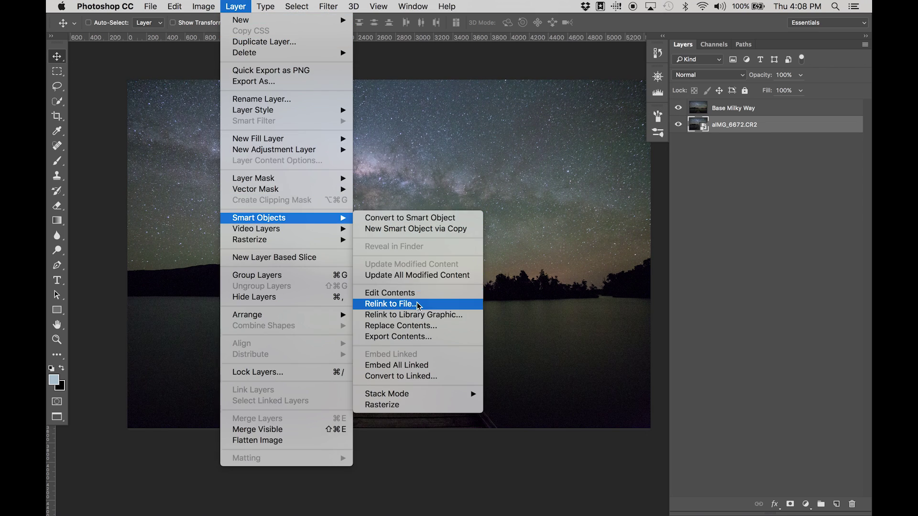
mouse_move(423, 396)
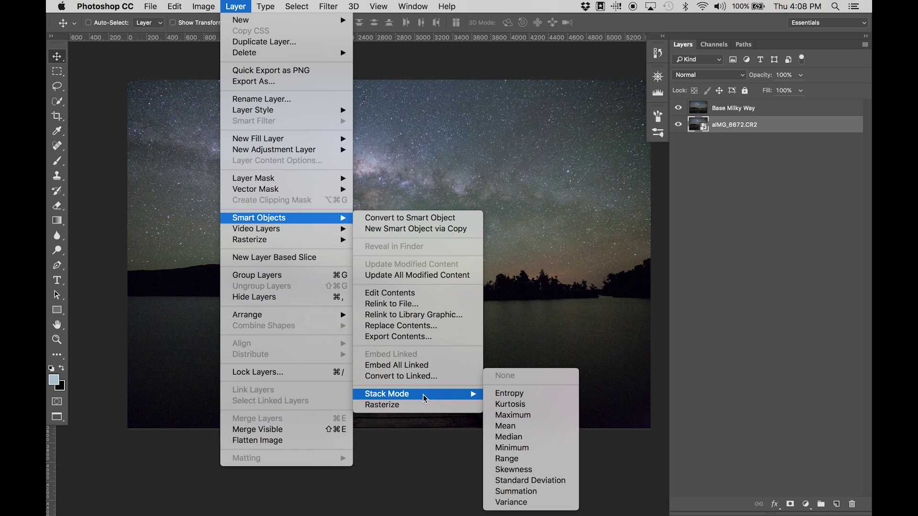
click(526, 436)
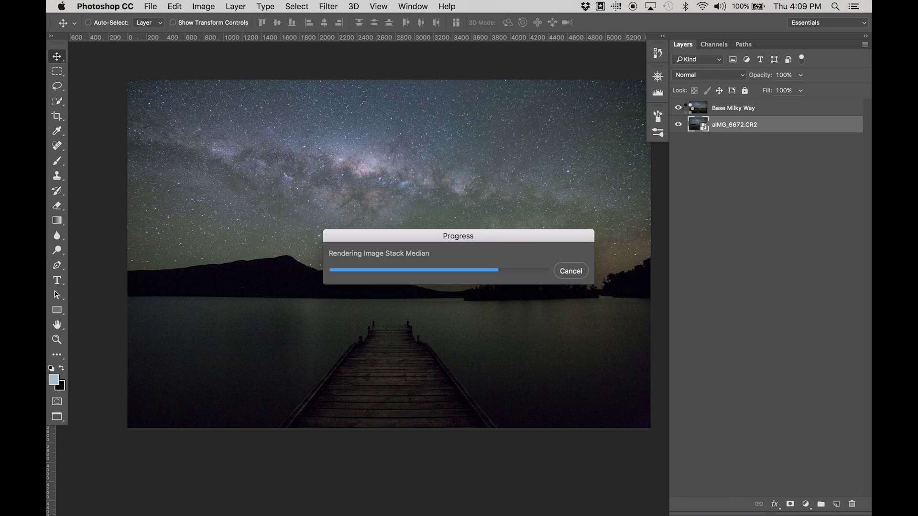
Step: Mask Base Milky Way to a right-half rectangular selection for a side-by-side comparison
click(678, 108)
key(z)
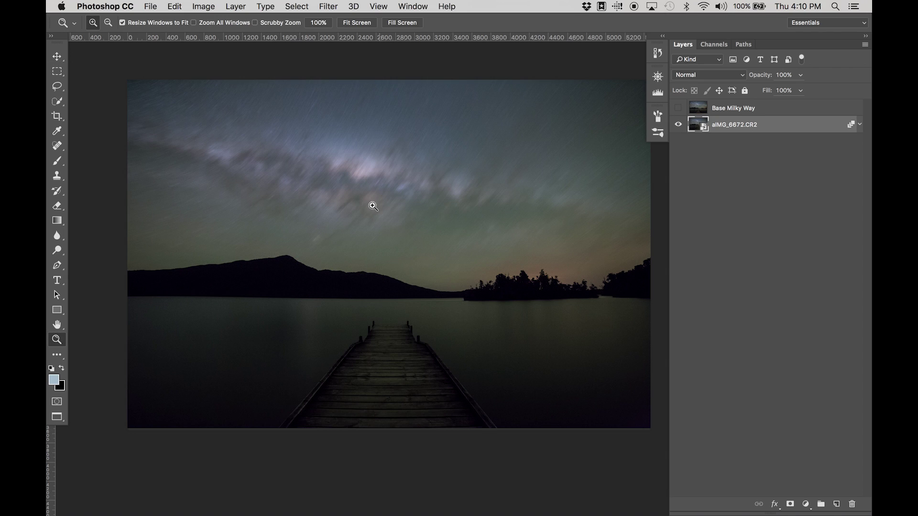
key(m)
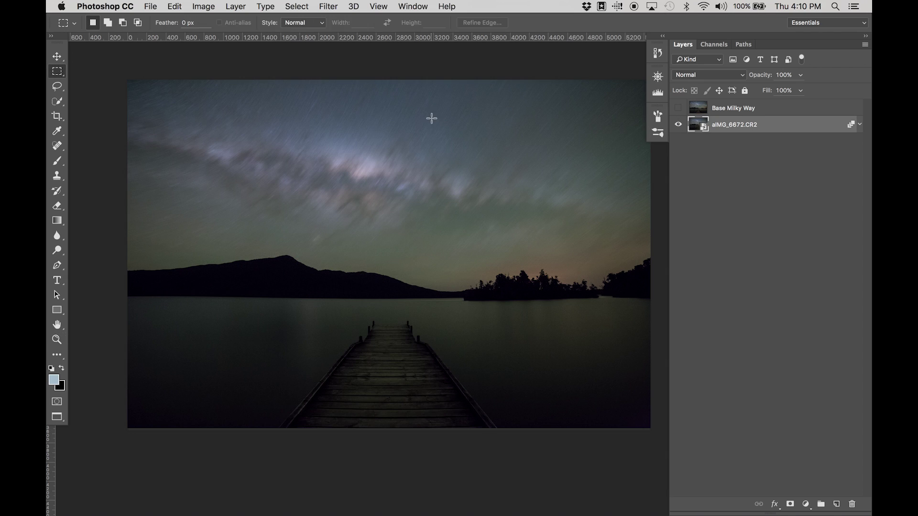
drag(431, 117, 681, 421)
click(678, 108)
click(701, 111)
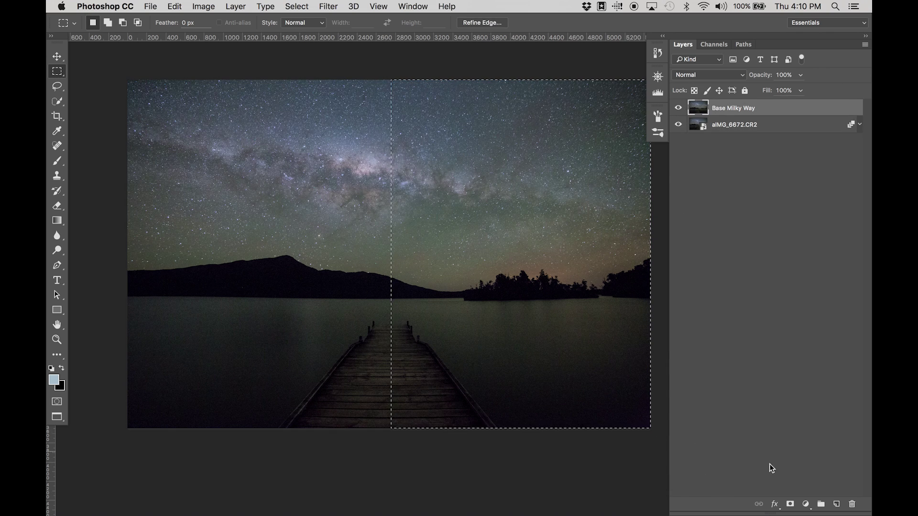
click(791, 504)
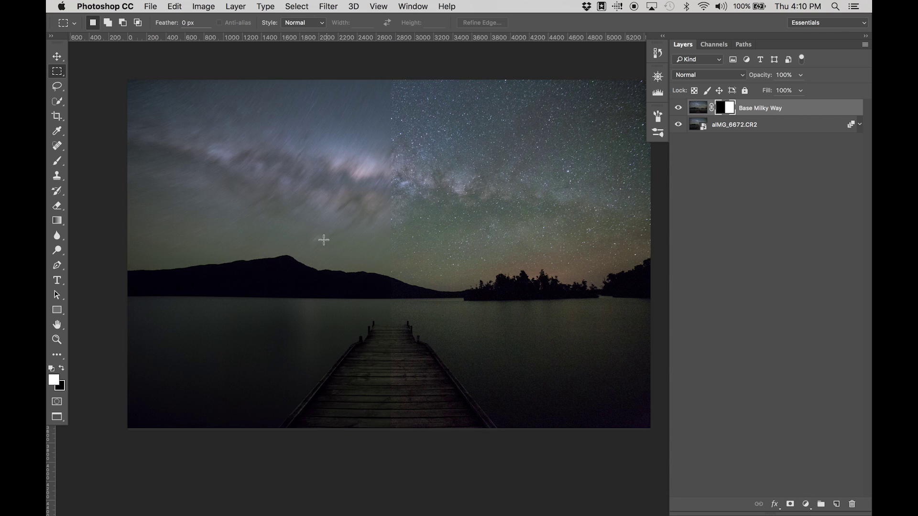
Step: Zoom in on the Milky Way at the split to compare both skies, then fit to screen
key(z)
drag(310, 116, 463, 234)
scroll(540, 147, down, 15)
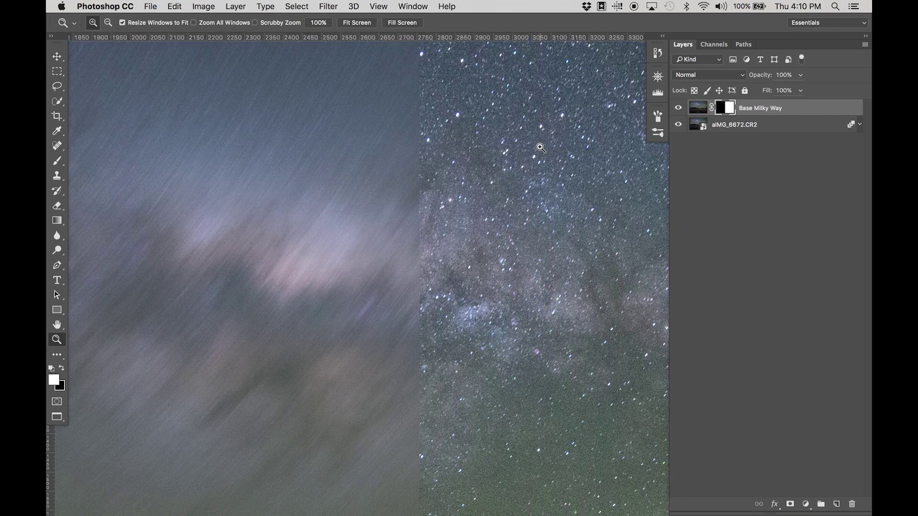
scroll(540, 147, down, 8)
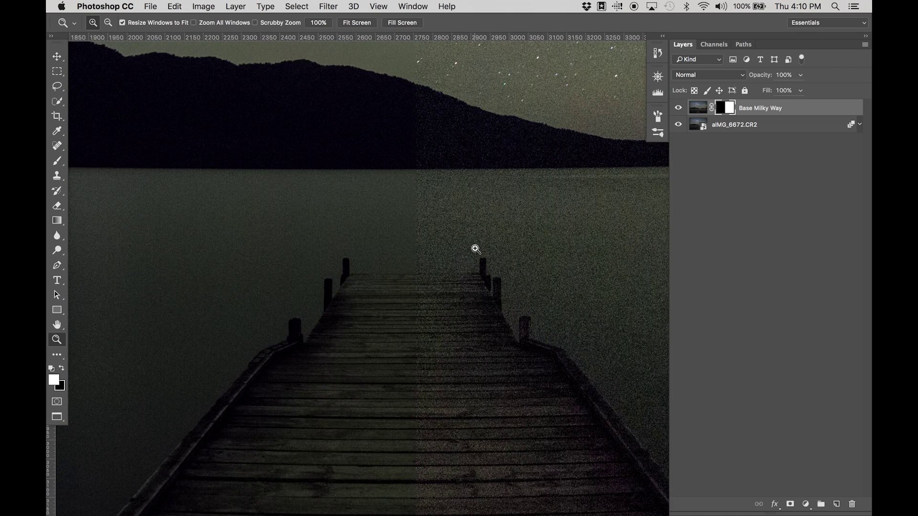
scroll(476, 250, down, 3)
scroll(476, 249, down, 12)
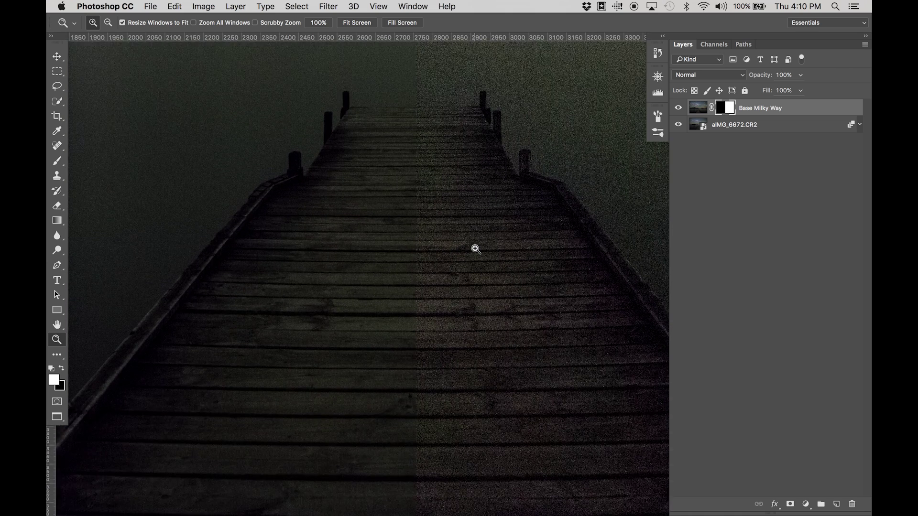
scroll(476, 249, up, 20)
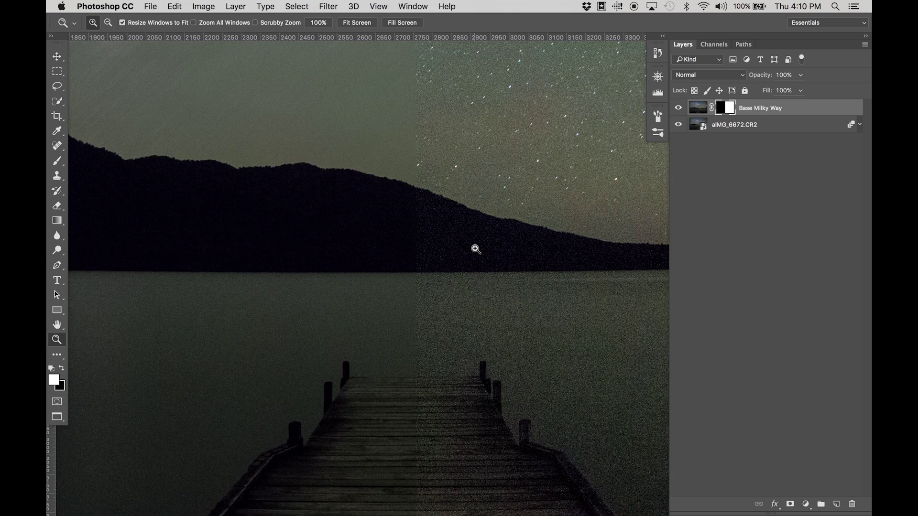
key(super+0)
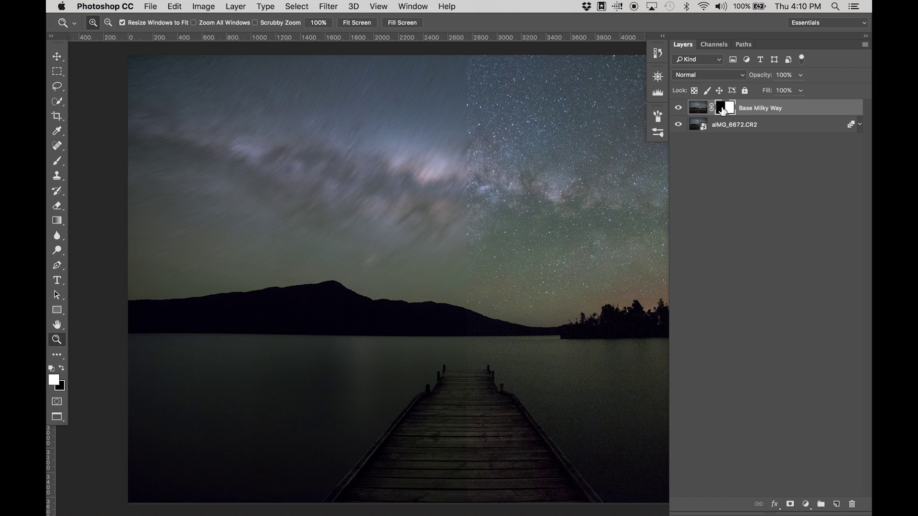
Step: Delete Base Milky Way's comparison mask and hide the layer
right_click(723, 110)
click(744, 129)
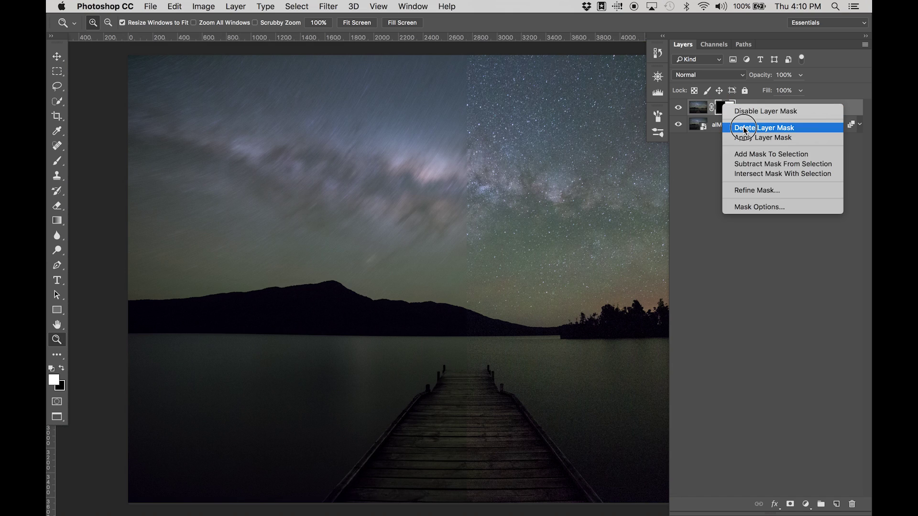
click(678, 110)
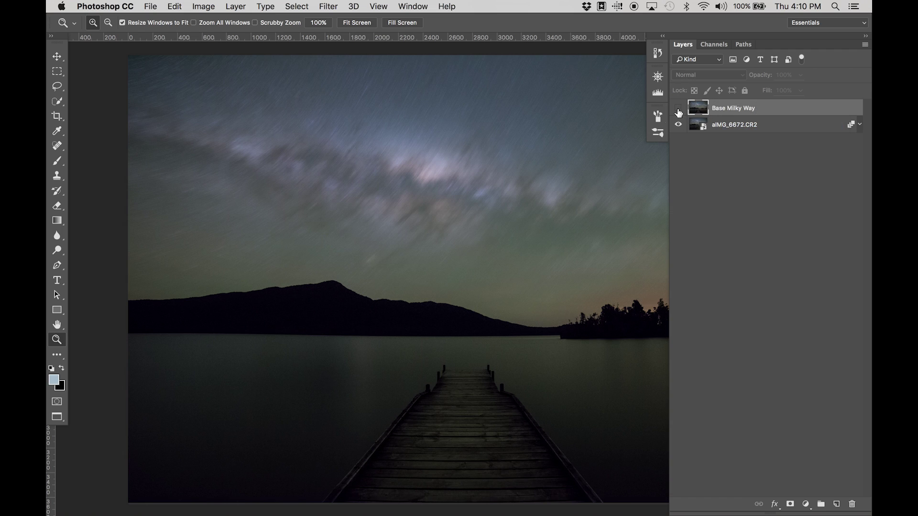
Step: Show Base Milky Way, add a mask with a ridge-to-shoreline gradient, and zoom in to check it
click(678, 109)
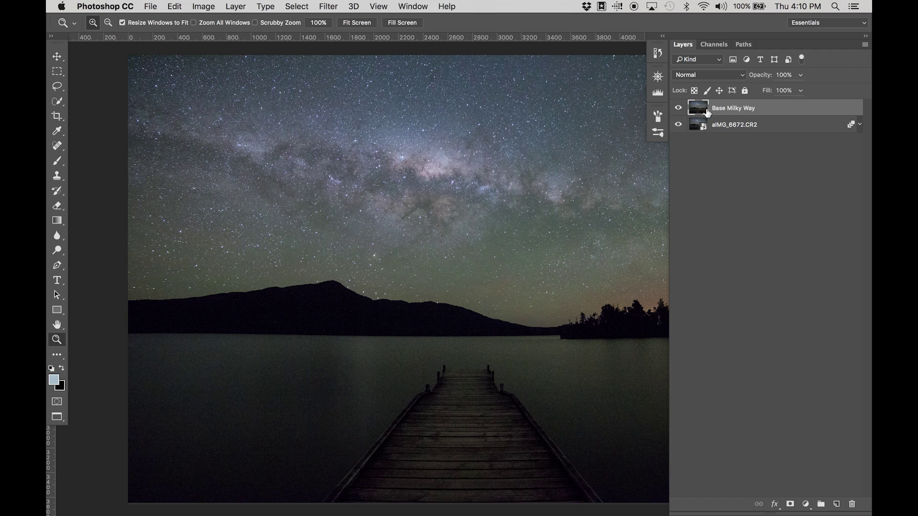
click(789, 506)
key(g)
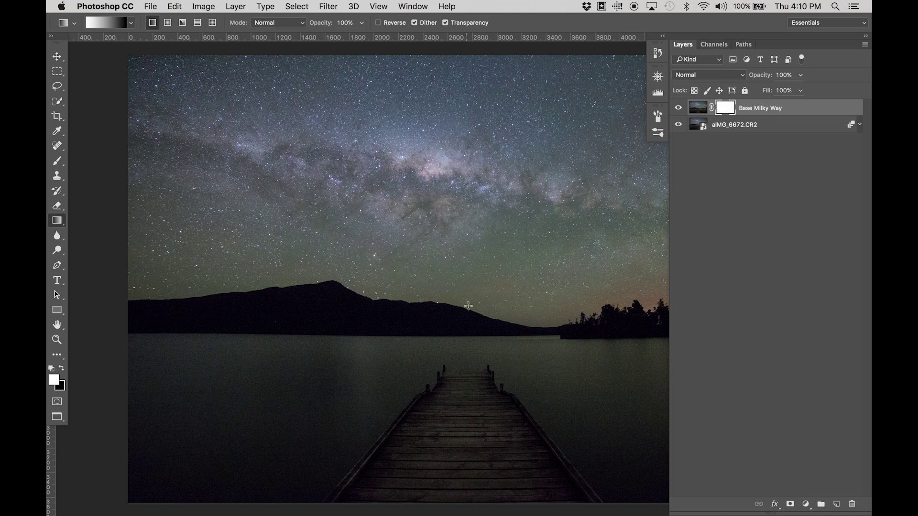
drag(472, 305, 473, 334)
key(x)
key(z)
drag(258, 241, 399, 339)
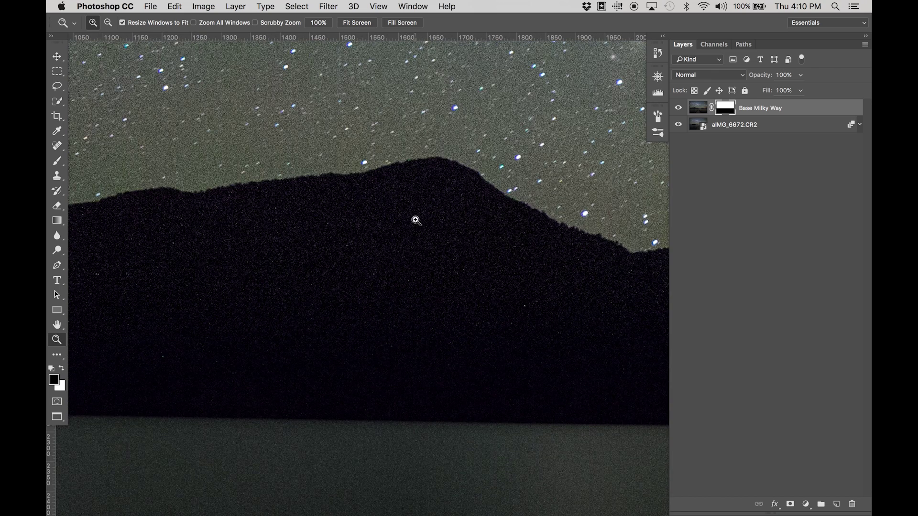
scroll(414, 211, down, 3)
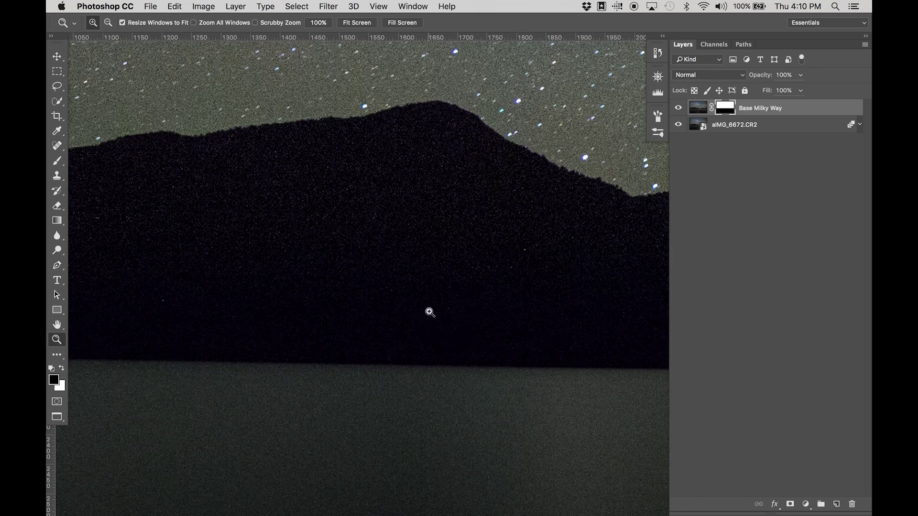
Step: Delete the gradient mask, fit the photo on screen, and select aIMG_6672.CR2
right_click(719, 107)
click(733, 124)
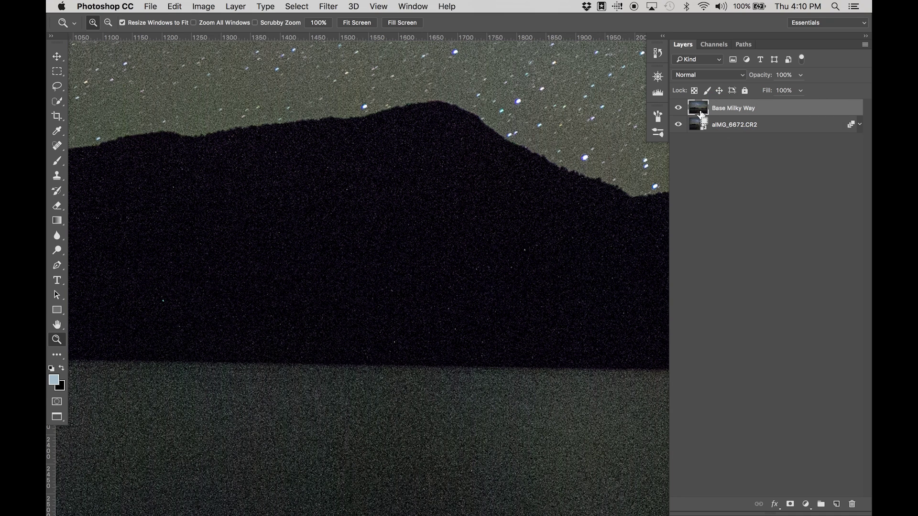
key(super+0)
click(701, 130)
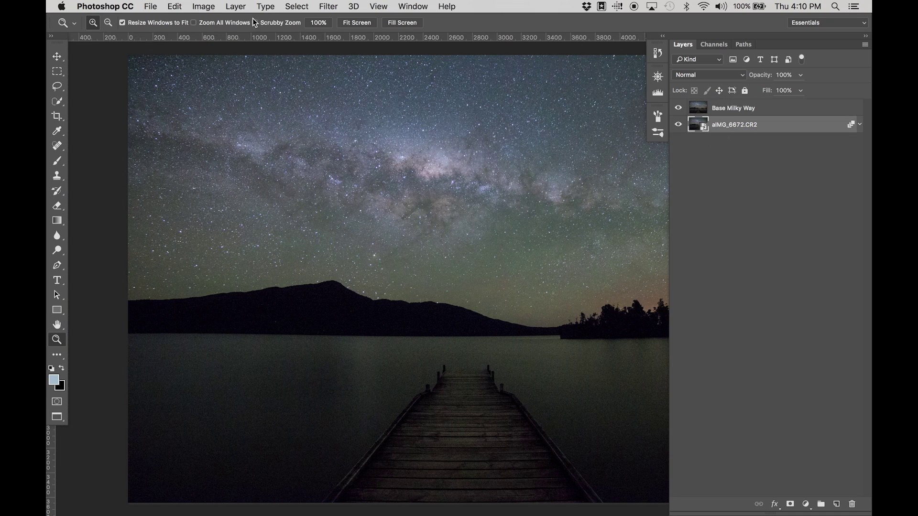
Step: Make a Color Range selection sampling the dark hills, with Fuzziness 43
click(297, 6)
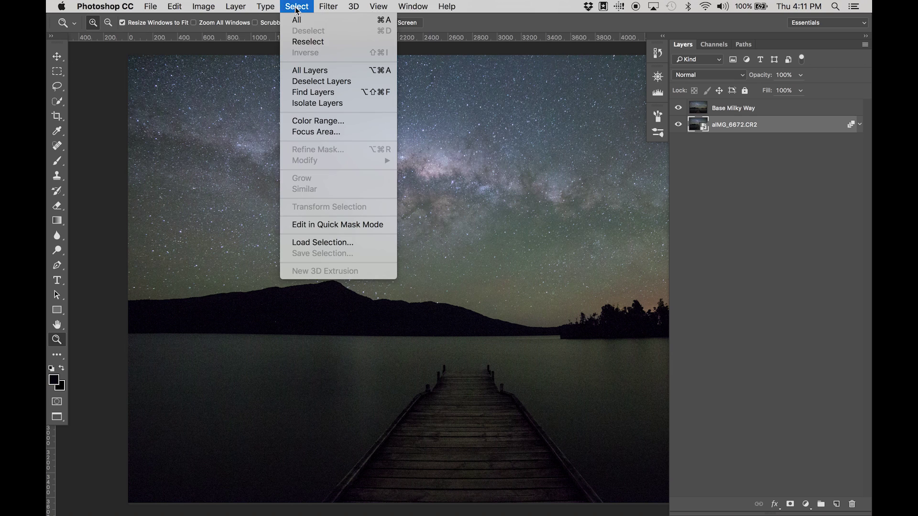
click(304, 123)
click(219, 320)
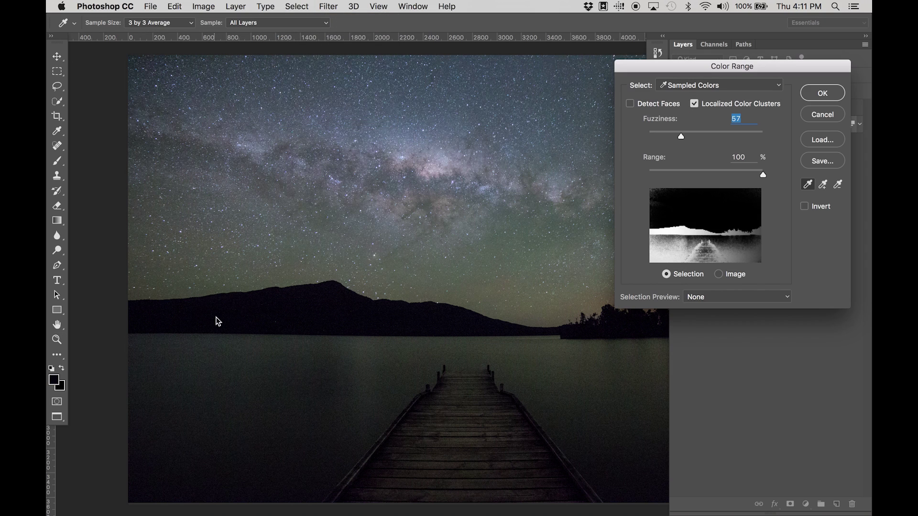
drag(201, 312, 350, 321)
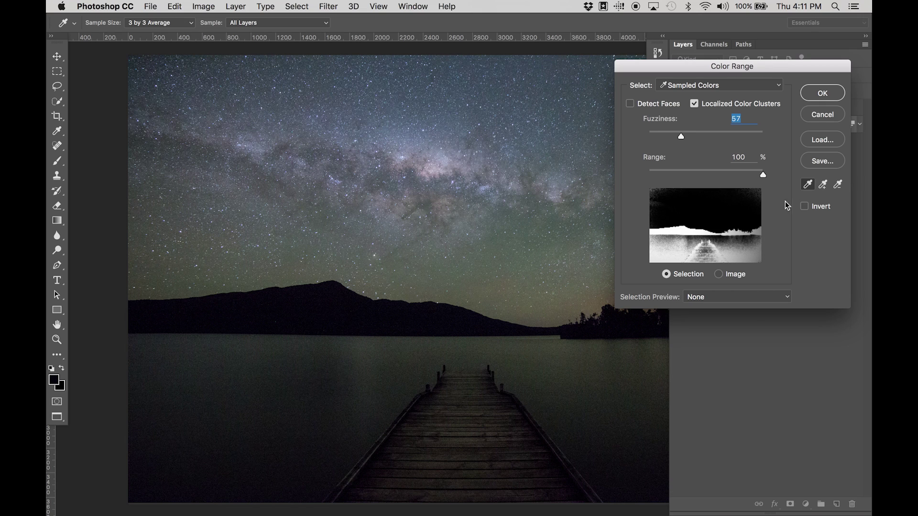
mouse_move(682, 137)
mouse_down()
mouse_move(668, 139)
mouse_move(677, 138)
mouse_up()
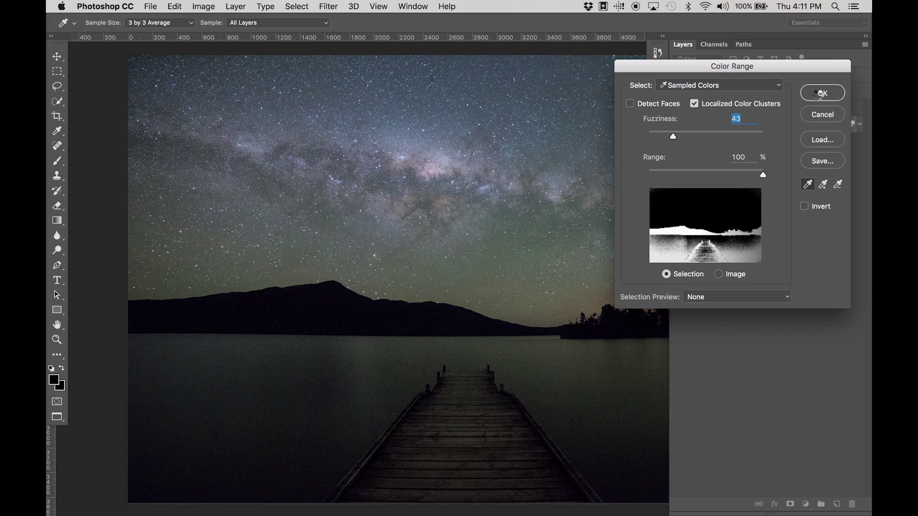
click(820, 94)
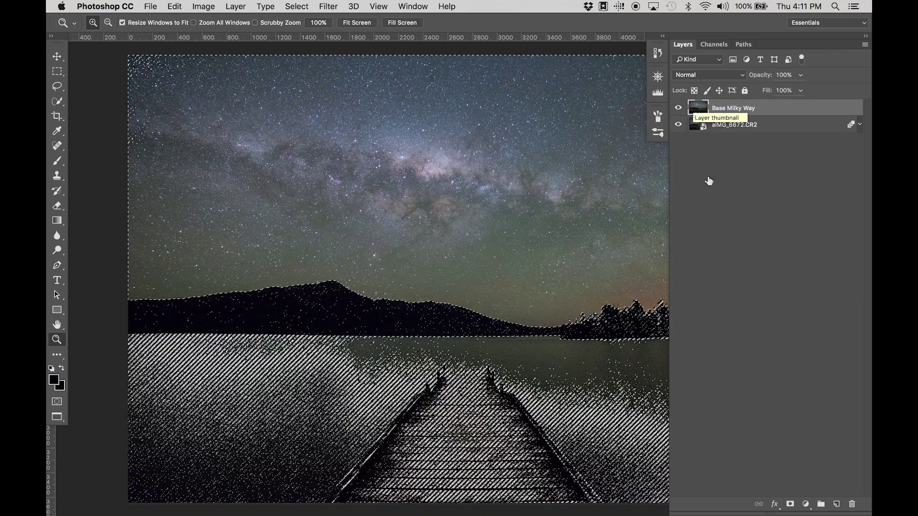
Step: Mask Base Milky Way from the selection, group it into Group 1, and give Group 1 a mask
click(791, 504)
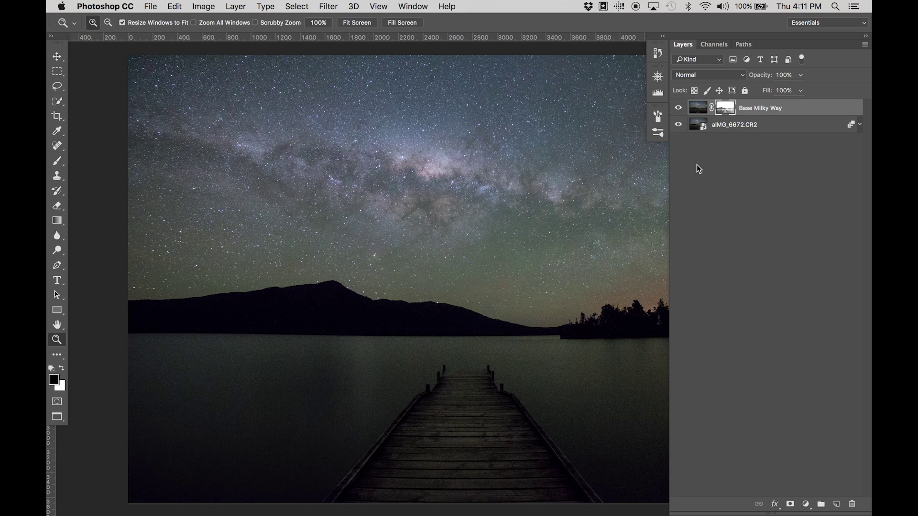
key(v)
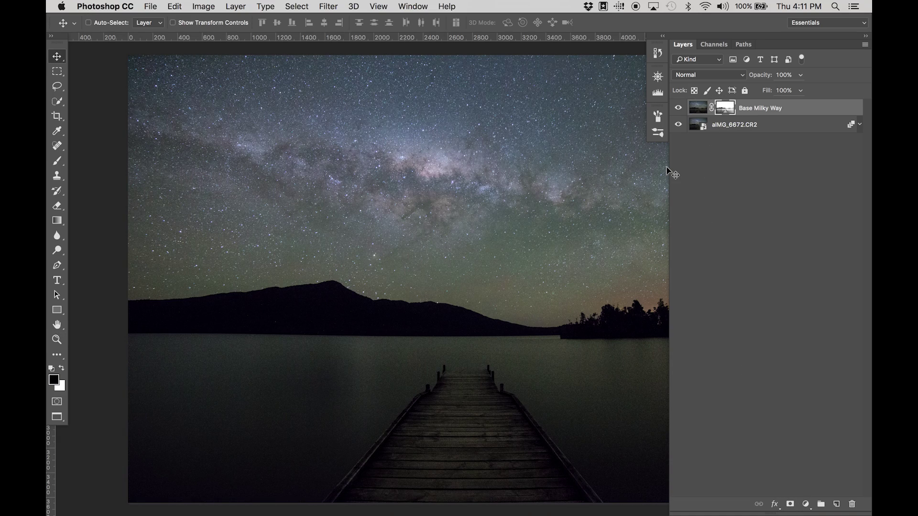
key(super+g)
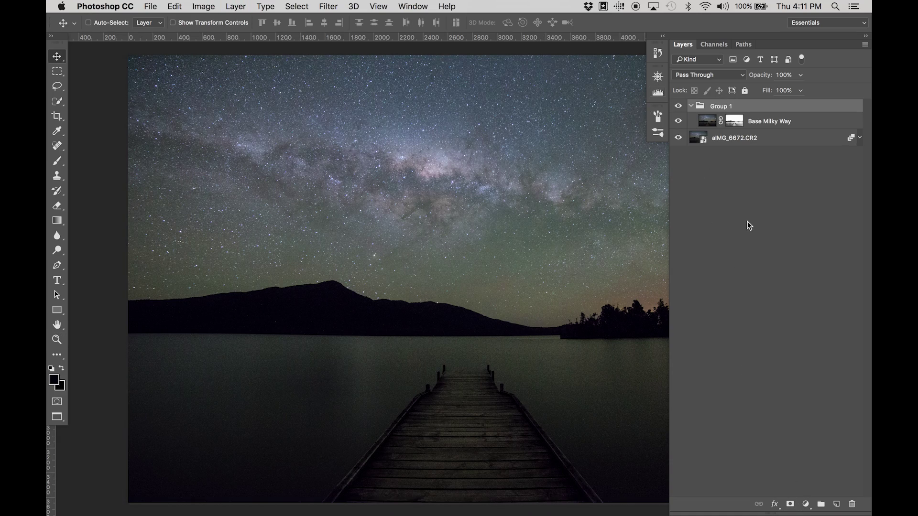
click(791, 504)
Step: Erase Group 1's mask around the jetty, dropping the eraser to 400 px while panning the lake
drag(455, 254, 431, 184)
key(e)
key(x)
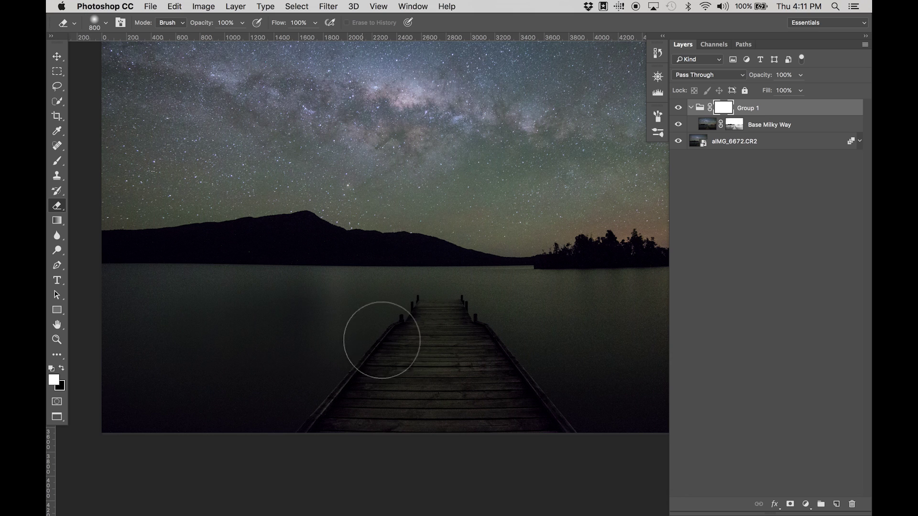
mouse_move(391, 339)
mouse_down()
mouse_move(350, 404)
mouse_move(426, 400)
mouse_move(326, 375)
mouse_up()
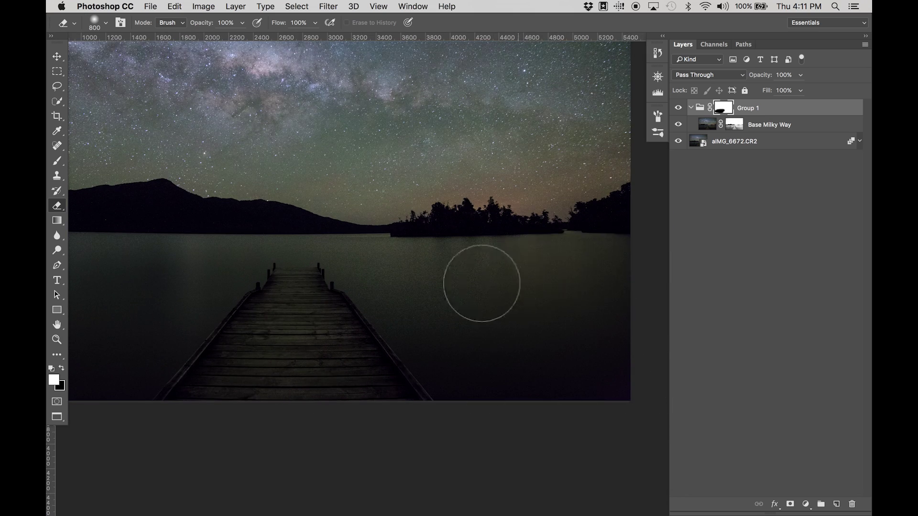
drag(301, 338, 494, 329)
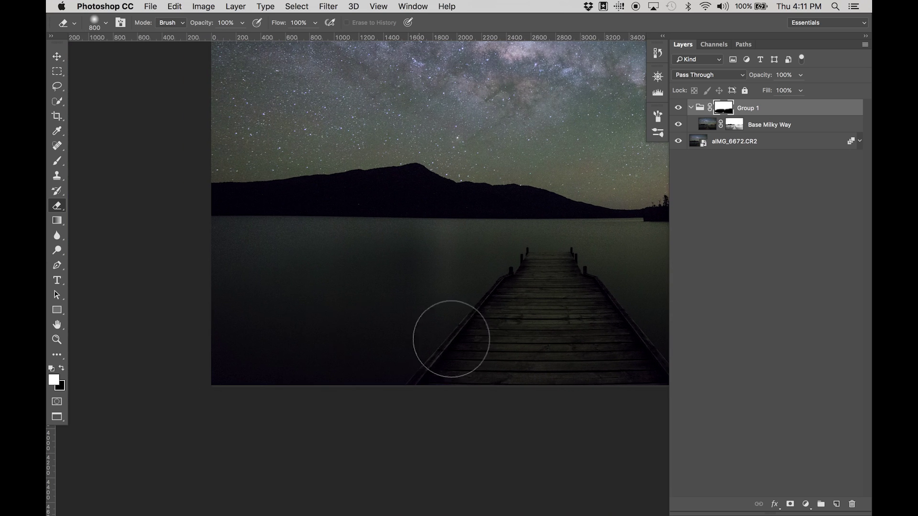
key(bracketleft)
key(bracketleft)
key(bracketleft)
key(bracketleft)
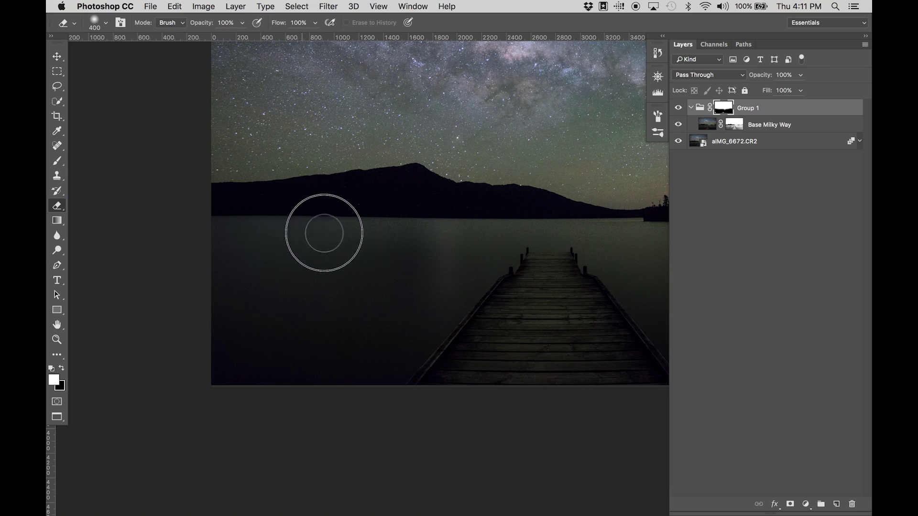
drag(468, 241, 418, 237)
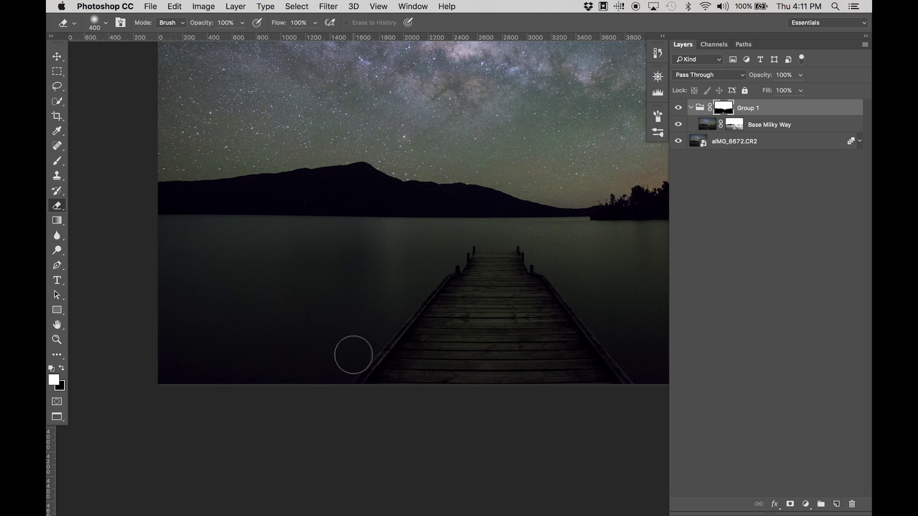
Step: Erase the foreground gaps in Group 1's mask with a 400 px brush, then overlay Base Milky Way's mask
key(backslash)
right_click(442, 225)
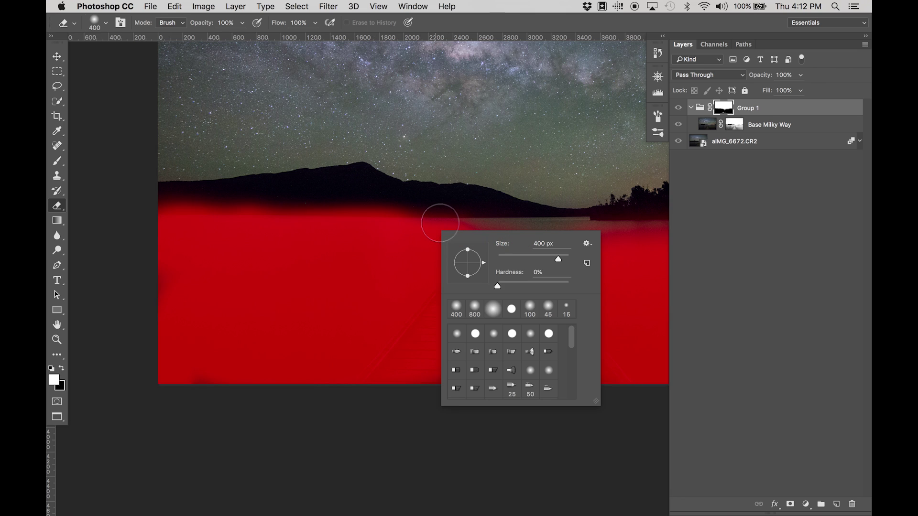
key(Return)
drag(582, 248, 373, 273)
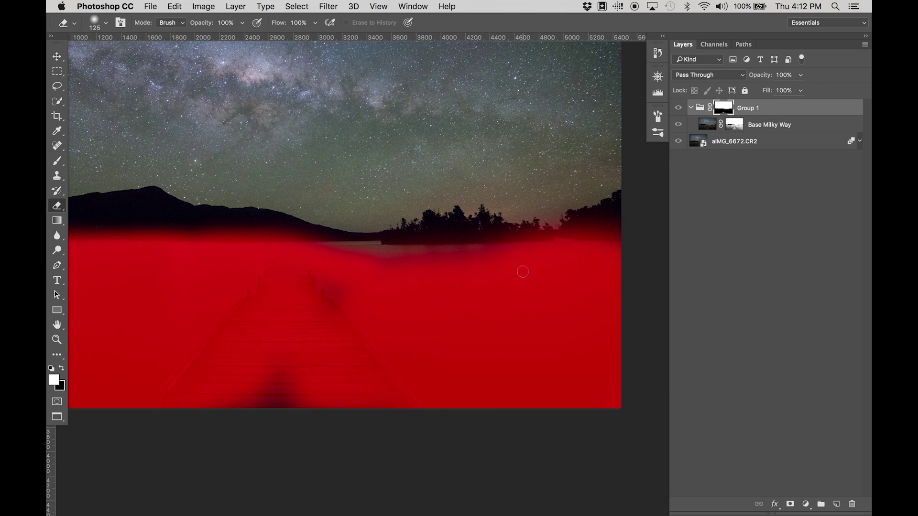
mouse_move(613, 228)
mouse_down()
mouse_move(593, 239)
mouse_move(607, 227)
mouse_move(596, 237)
mouse_move(493, 243)
mouse_move(304, 246)
mouse_up()
key(bracketright)
mouse_move(390, 266)
mouse_down()
mouse_move(311, 324)
mouse_move(424, 403)
mouse_move(731, 365)
mouse_up()
click(734, 125)
key(backslash)
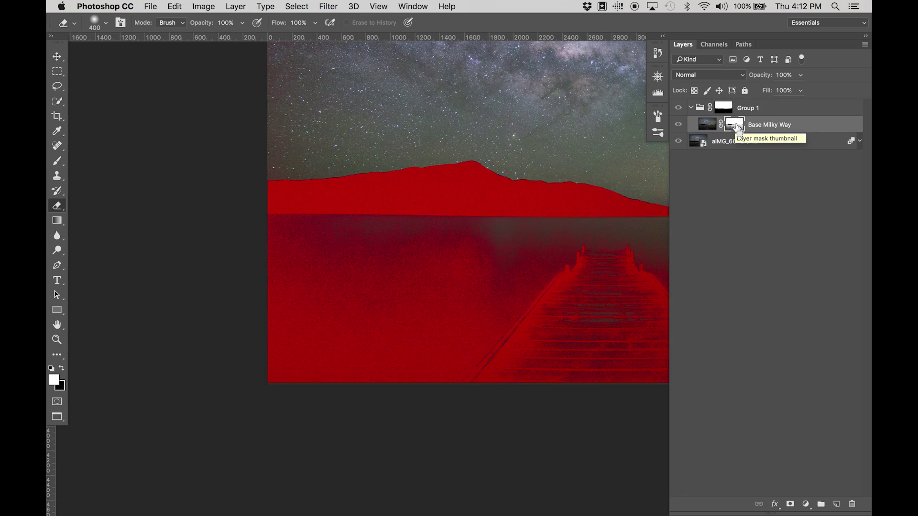
Step: Load the Base Milky Way mask as a selection, hide the red overlay, deselect, and target Group 1's mask
super+click(735, 127)
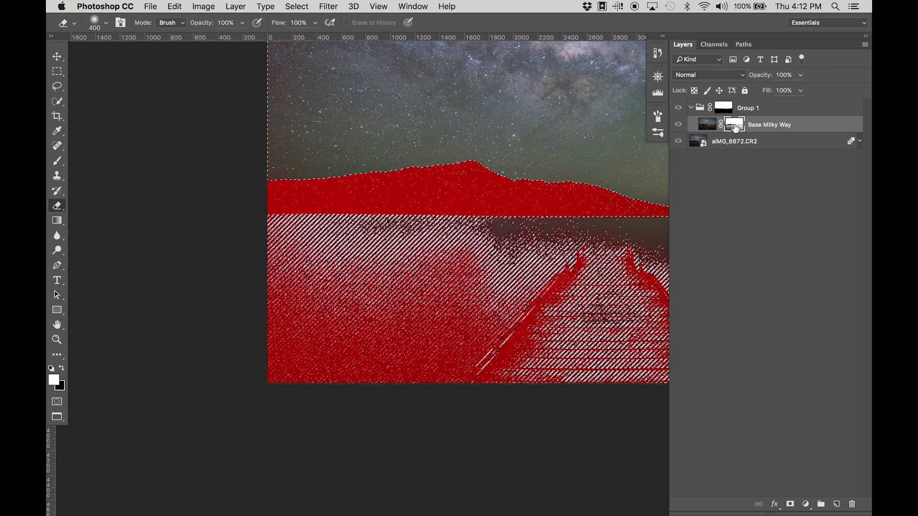
key(backslash)
key(super+BackSpace)
key(super+z)
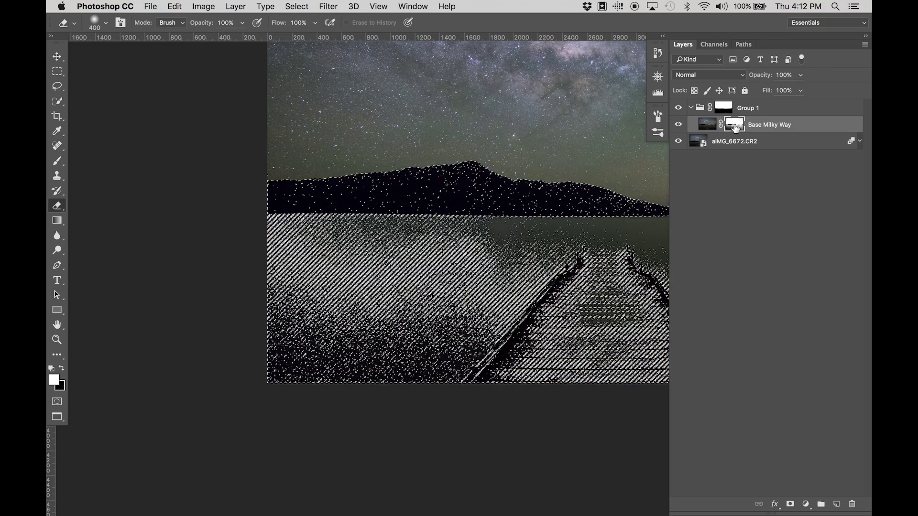
key(super+d)
scroll(526, 179, right, 5)
scroll(464, 180, right, 5)
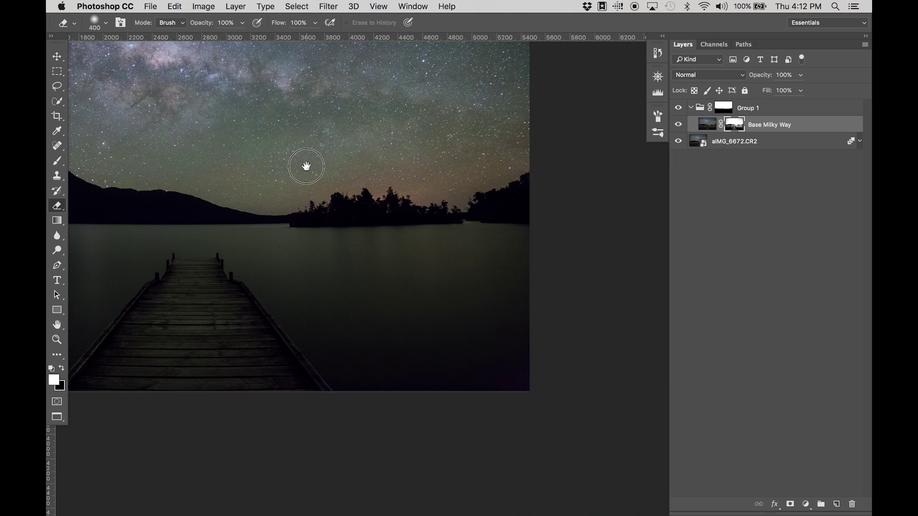
click(725, 109)
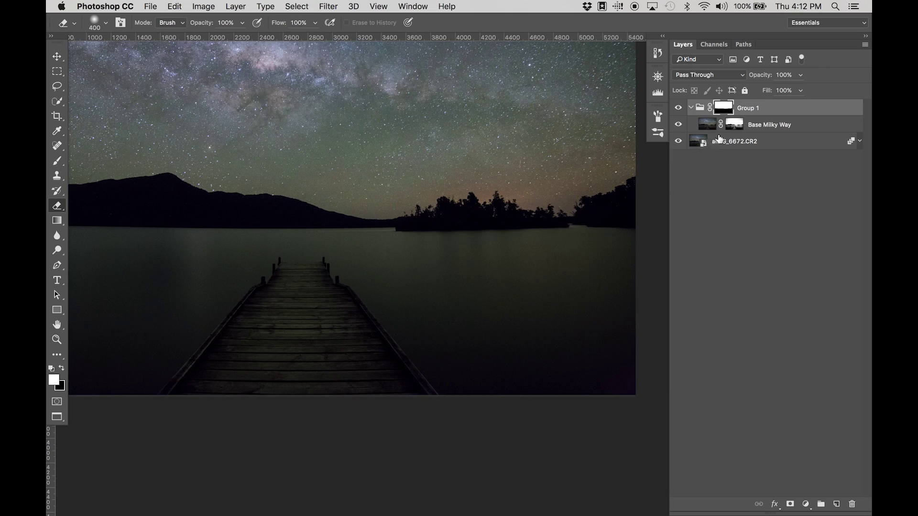
Step: Target Base Milky Way's mask with white as foreground and an 800 px eraser brush
click(735, 125)
key(x)
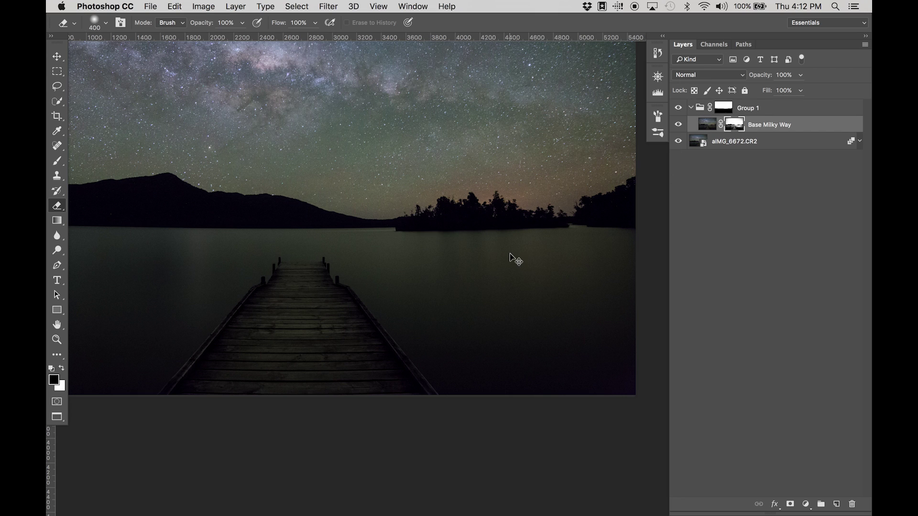
key(x)
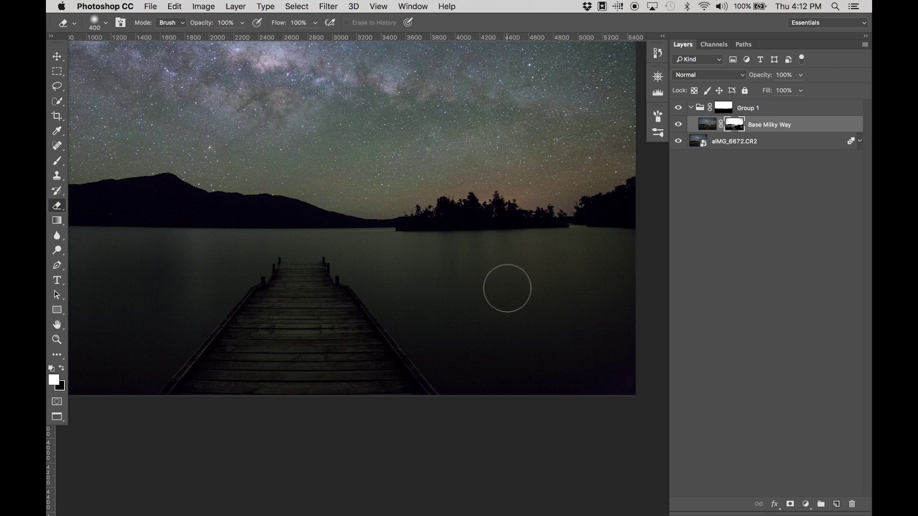
key(bracketright)
key(bracketright)
key(bracketright)
key(bracketright)
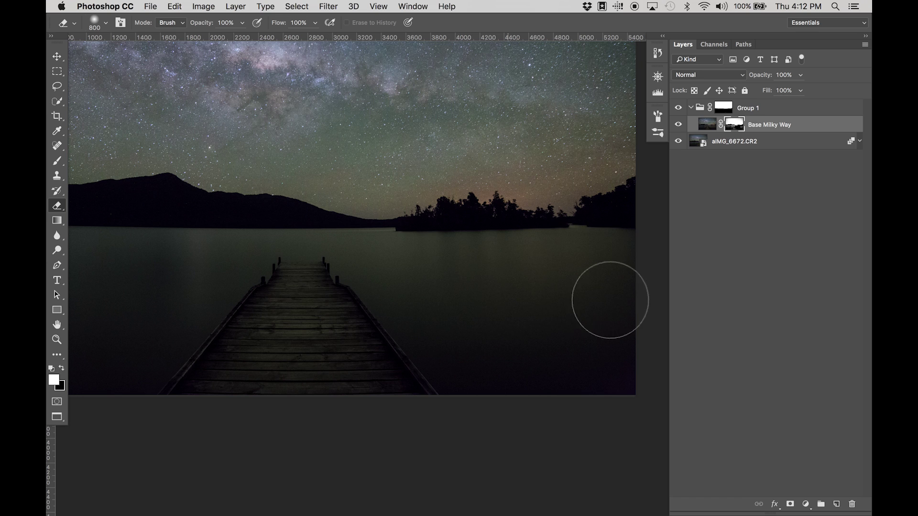
Step: Pan across the scene, zoom out, and toggle Group 1 off and on twice to compare the blend
mouse_move(426, 309)
mouse_down()
mouse_move(422, 302)
mouse_move(461, 293)
mouse_up()
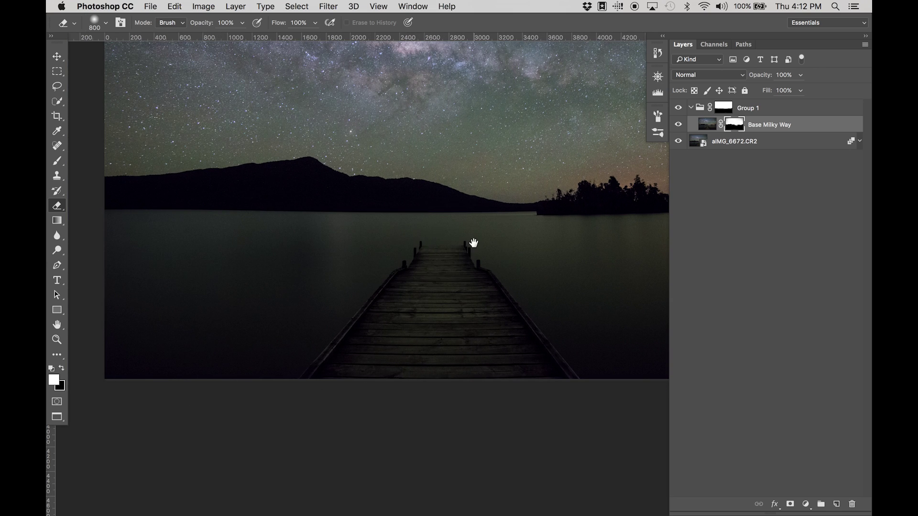
drag(473, 243, 324, 246)
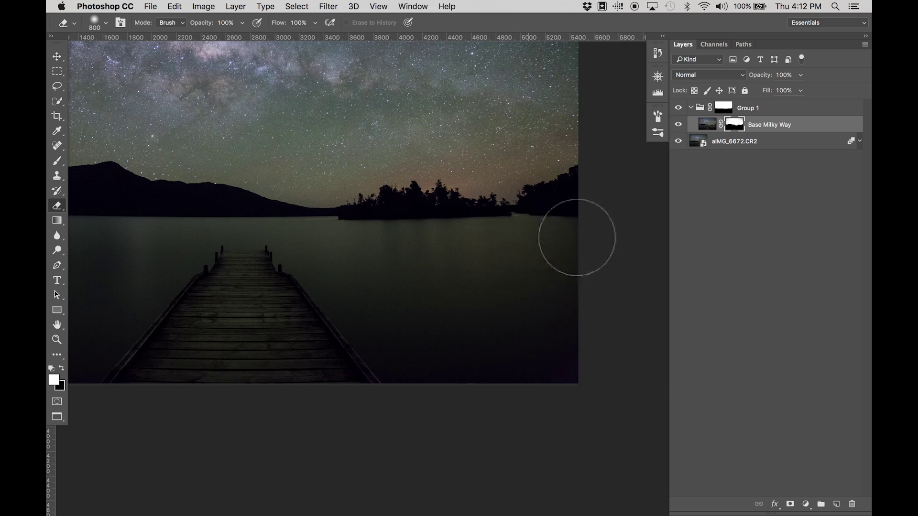
drag(443, 357, 647, 319)
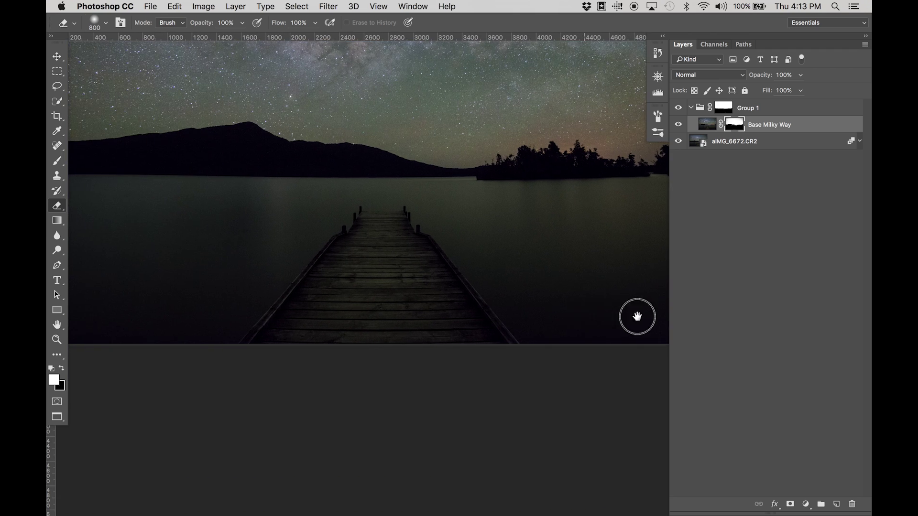
drag(289, 260, 261, 384)
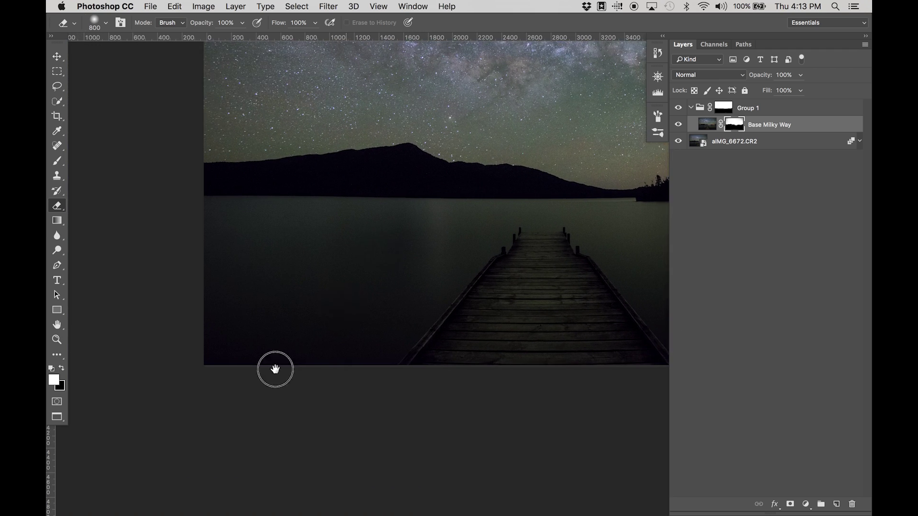
scroll(400, 318, down, 3)
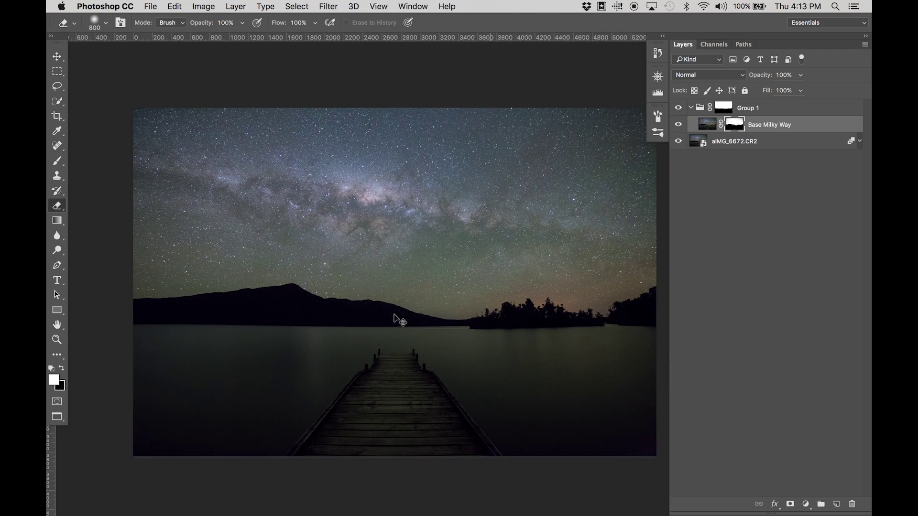
scroll(400, 317, down, 2)
click(679, 110)
click(681, 111)
click(680, 110)
click(680, 110)
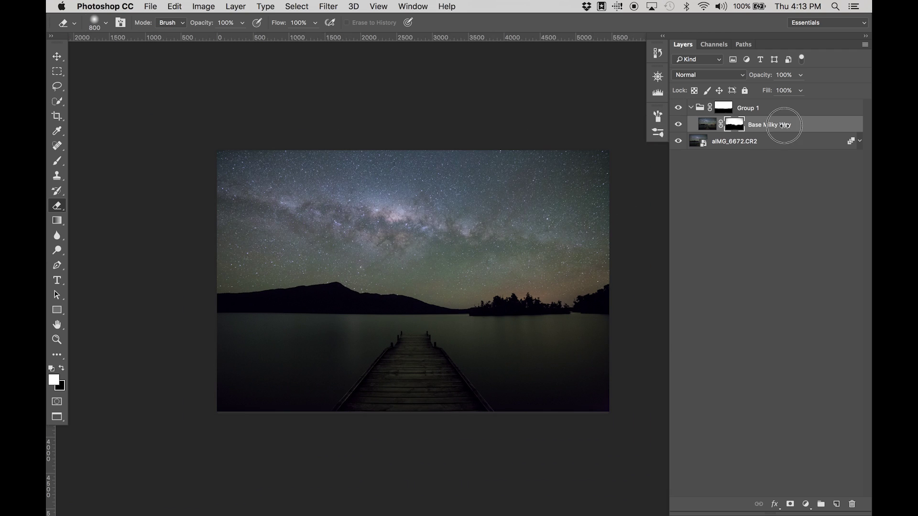
Step: Group Base Milky Way into Group 2, move its mask onto Group 2, and enlarge the eraser to 1400
key(v)
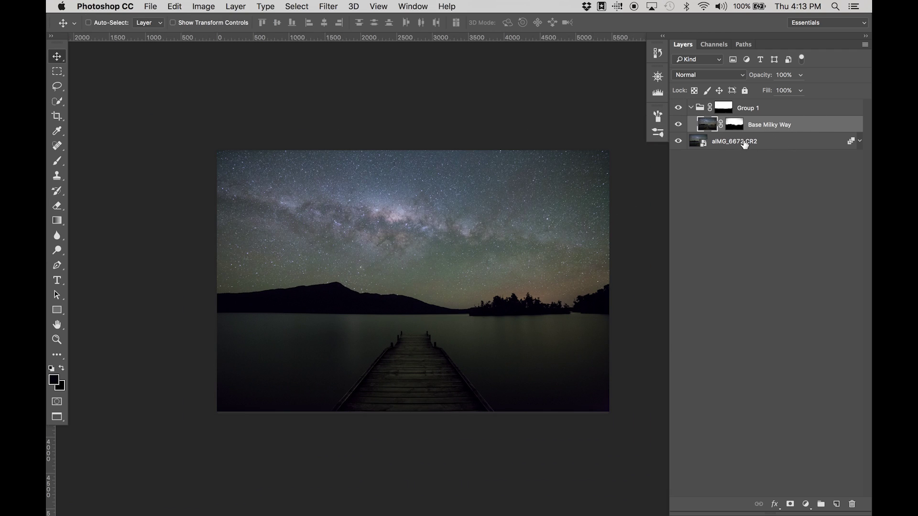
key(super+g)
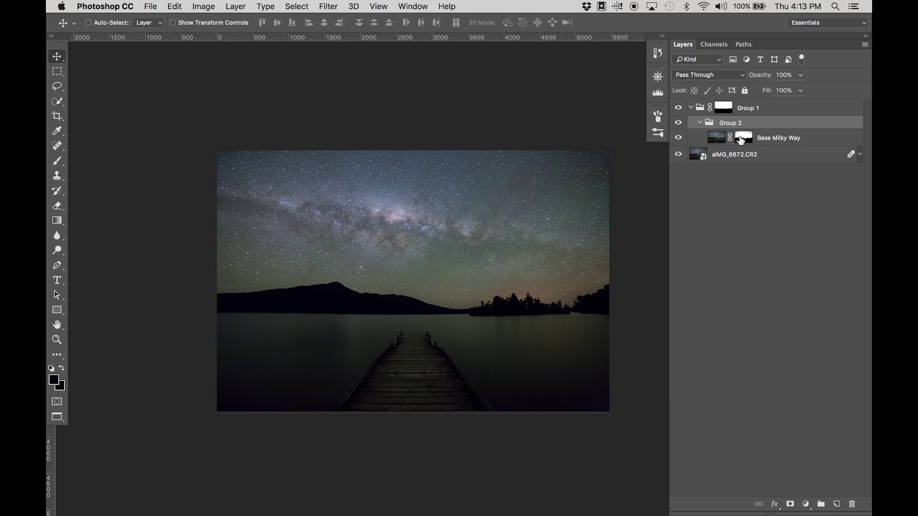
drag(741, 140, 741, 125)
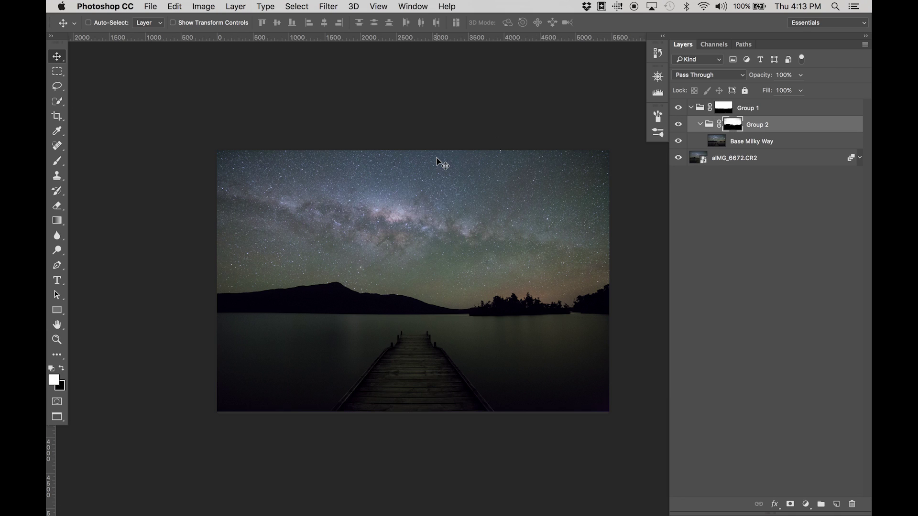
key(e)
key(bracketright)
key(bracketright)
key(bracketright)
key(bracketright)
key(bracketright)
key(bracketright)
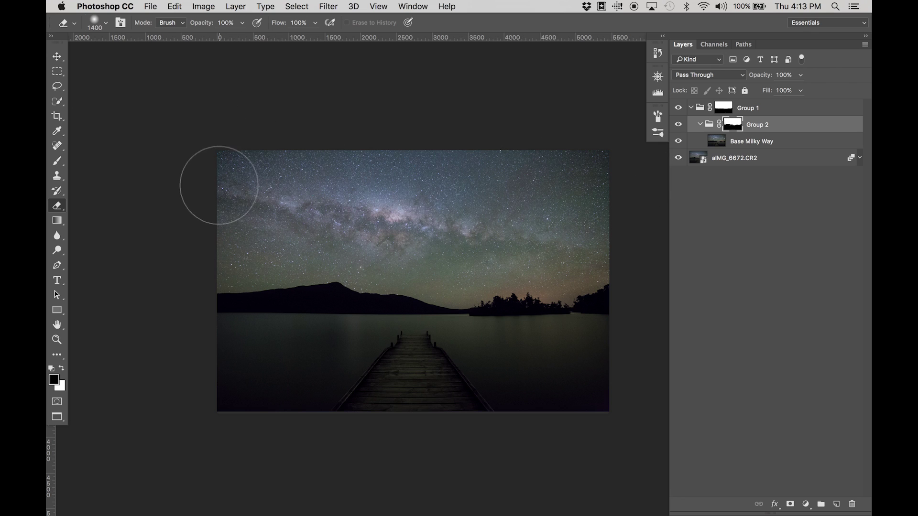
Step: Add a Brightness/Contrast layer above Base Milky Way with boosted contrast and slightly raised brightness
key(v)
click(797, 143)
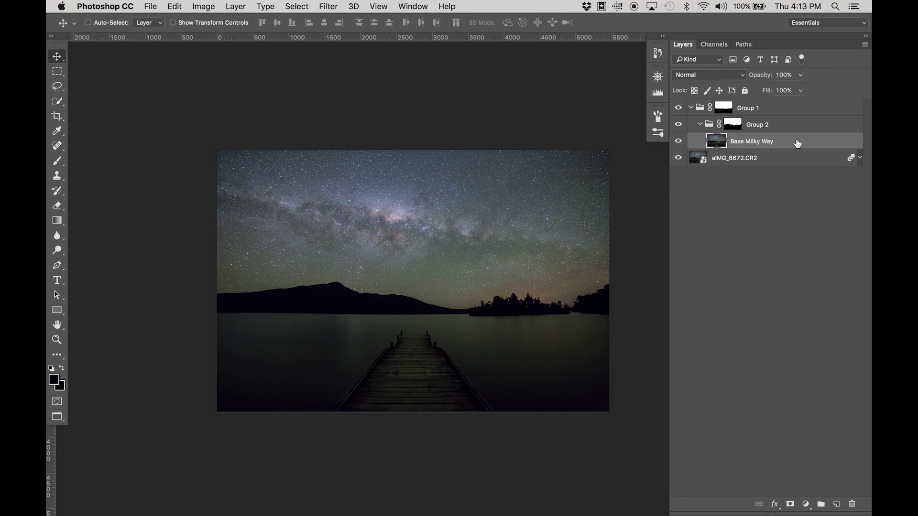
click(806, 505)
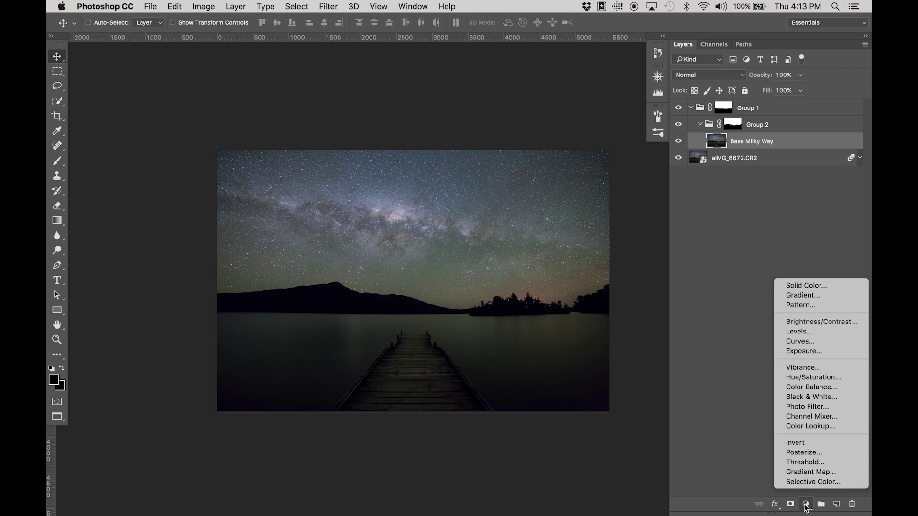
click(808, 320)
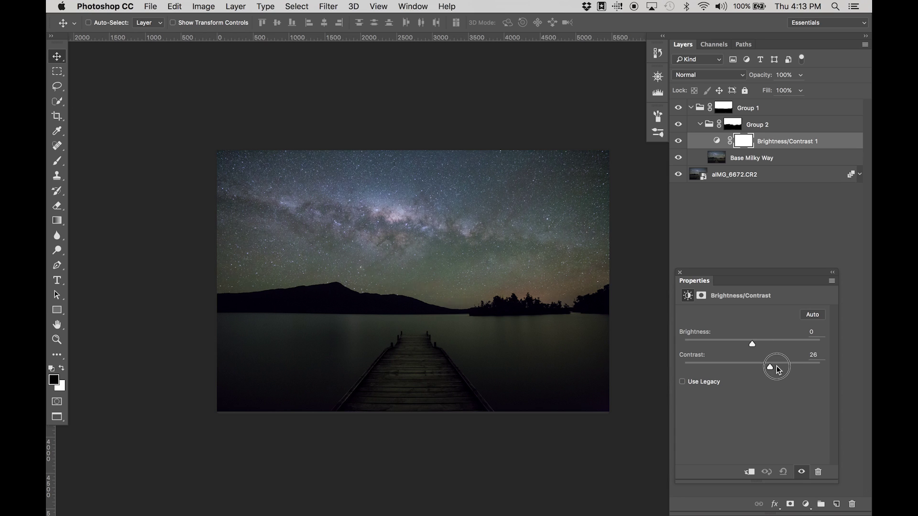
drag(778, 367, 794, 368)
drag(753, 344, 756, 344)
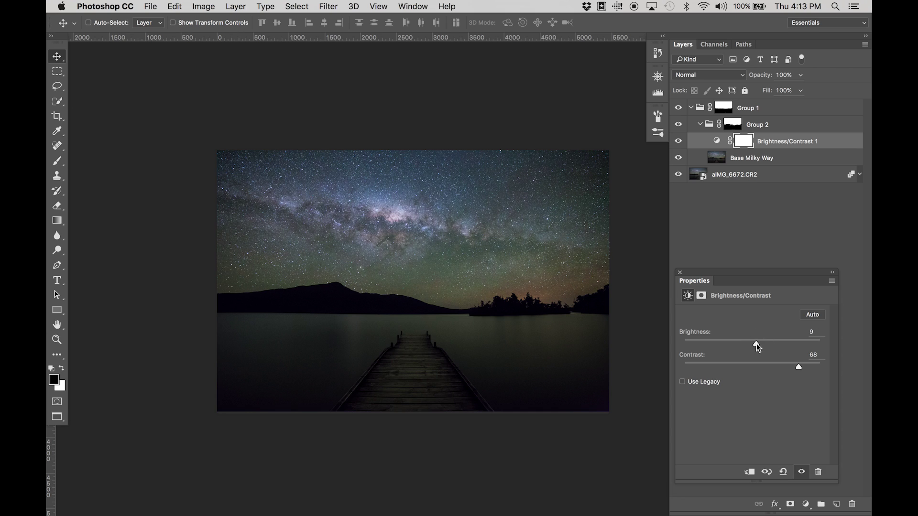
Step: Add a second Brightness/Contrast layer with raised contrast
click(808, 506)
click(816, 323)
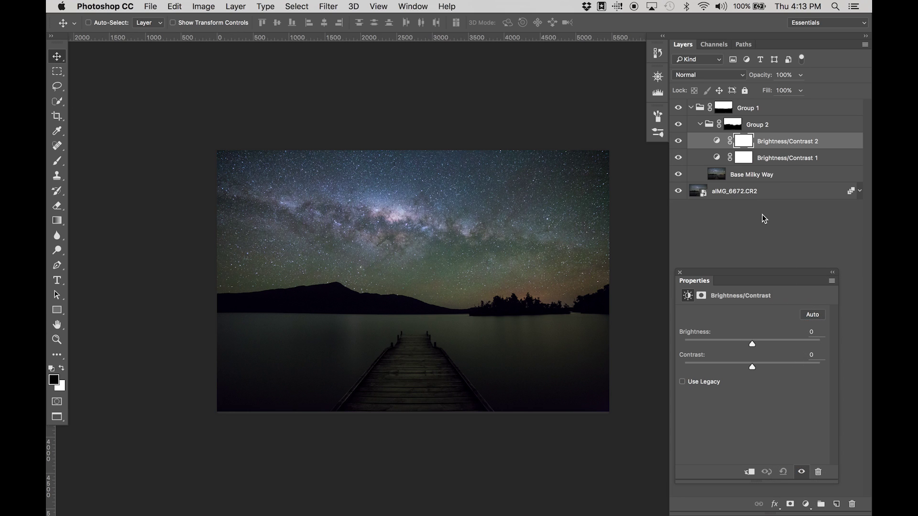
drag(754, 368, 757, 348)
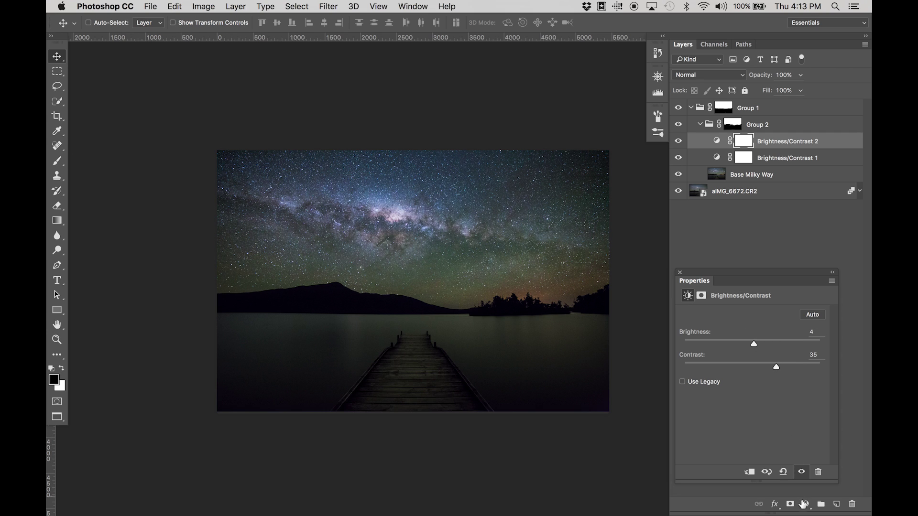
click(805, 504)
Step: Add a third Brightness/Contrast layer at brightness -59 and target its mask with a 400 px eraser
click(810, 322)
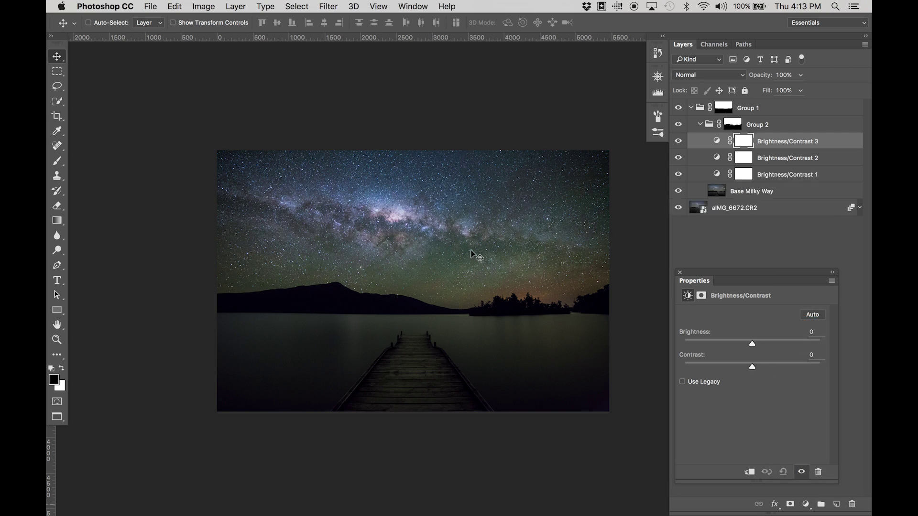
drag(753, 347, 724, 346)
click(744, 141)
key(e)
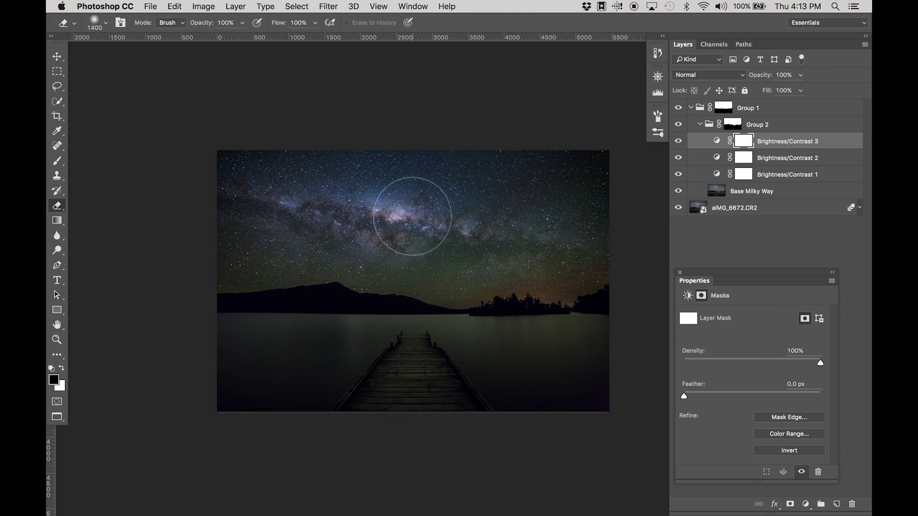
key(bracketleft)
key(bracketleft)
key(bracketleft)
key(bracketleft)
key(bracketleft)
key(bracketleft)
key(bracketleft)
key(bracketleft)
key(bracketleft)
Step: Paint the mask over the Milky Way core, invert it, and feather it to 159.9 px
key(super+plus)
key(super+plus)
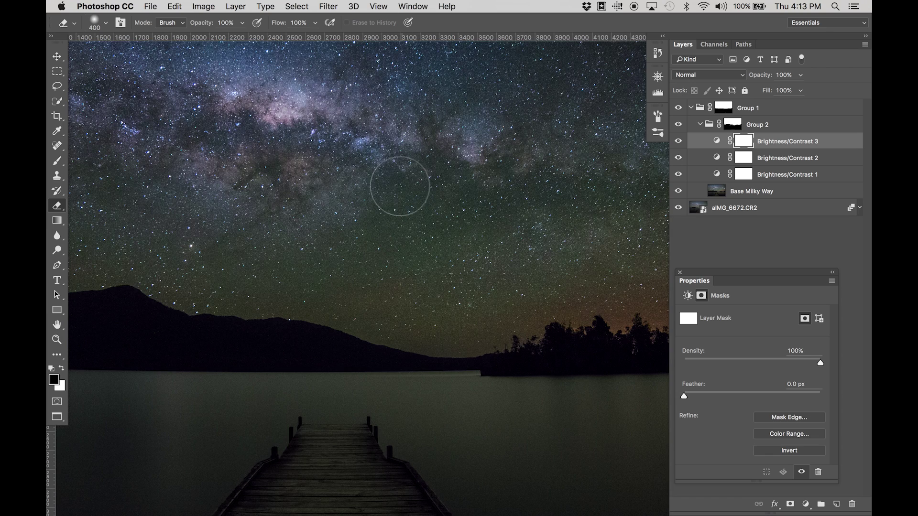
key(x)
click(291, 98)
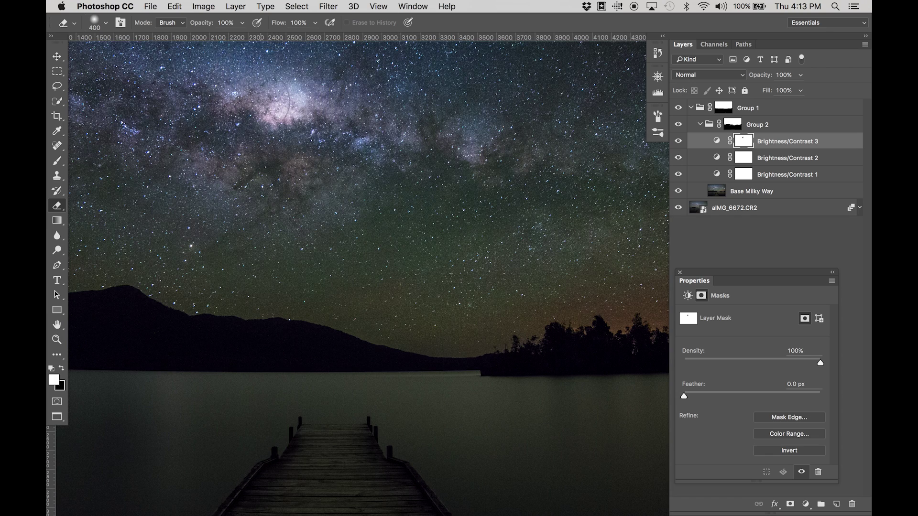
click(239, 101)
click(462, 144)
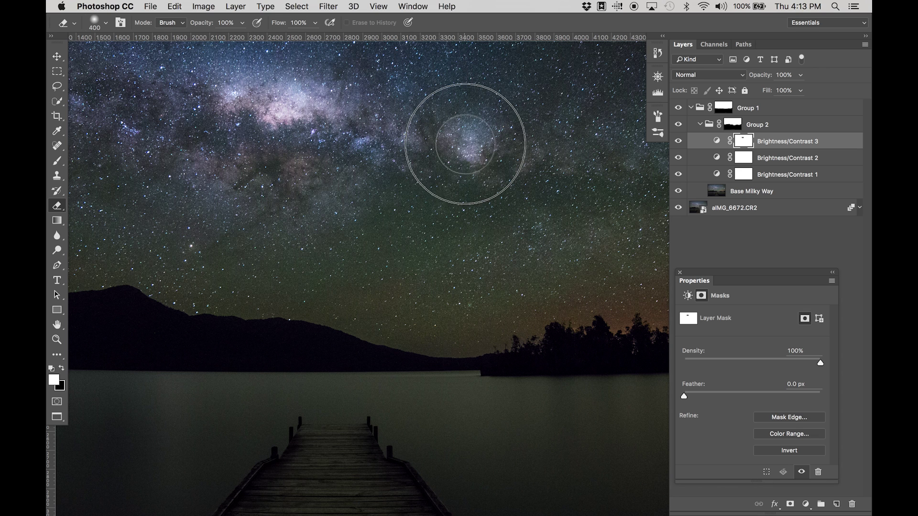
drag(303, 141, 429, 199)
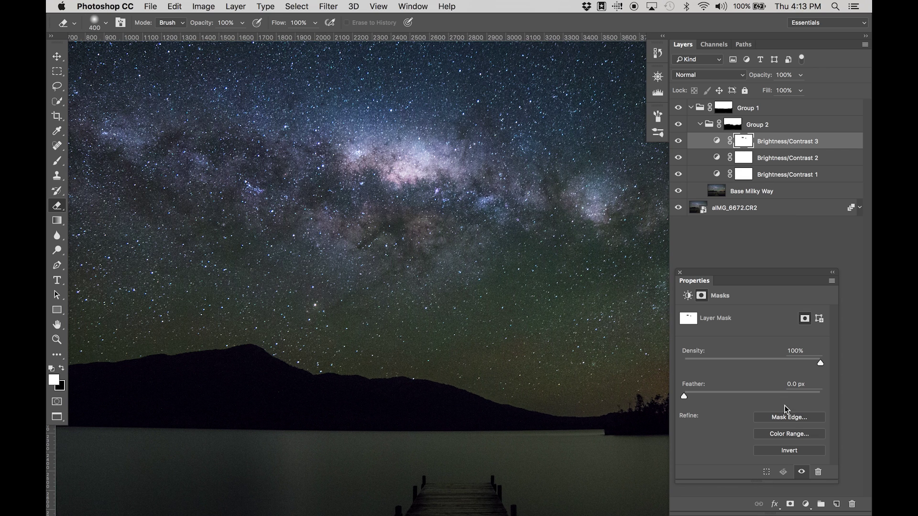
click(791, 452)
key(v)
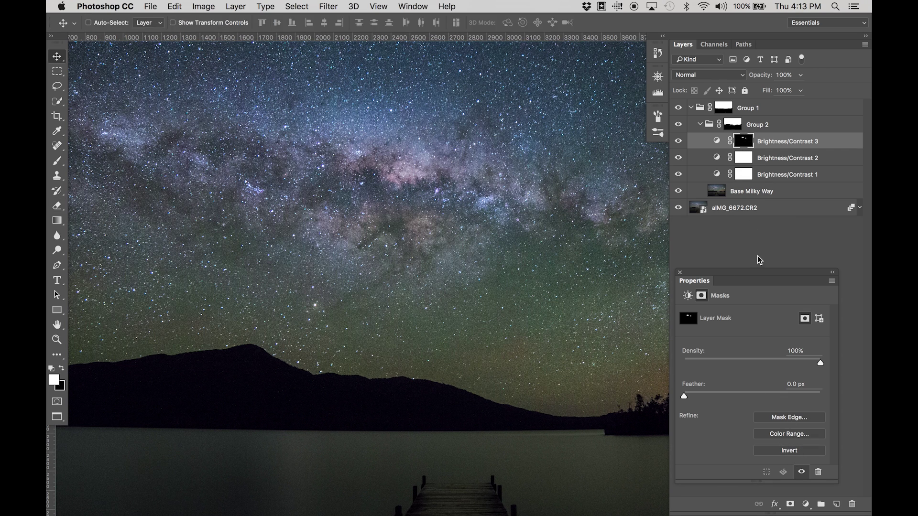
drag(727, 396, 786, 395)
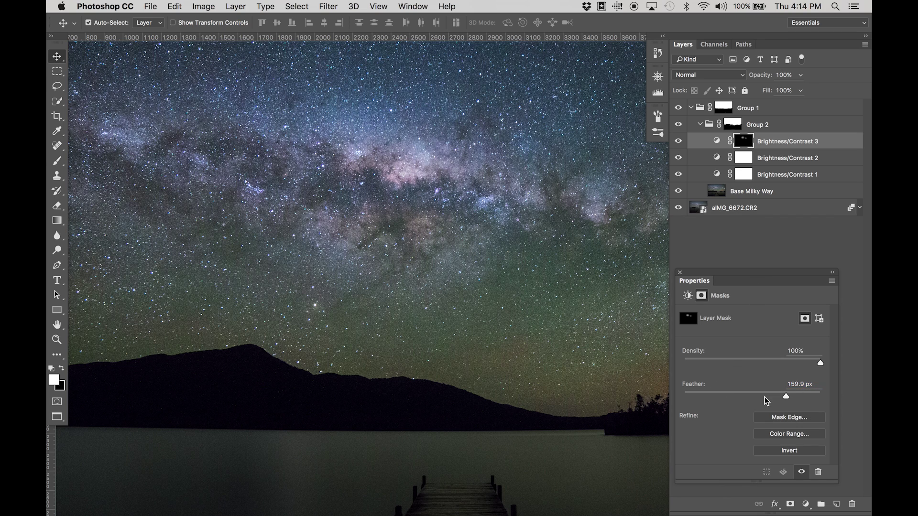
key(super+minus)
drag(581, 252, 521, 258)
Step: Zoom out to fit, collapse Group 1, and toggle it off and on twice to compare the sky blend
key(super+minus)
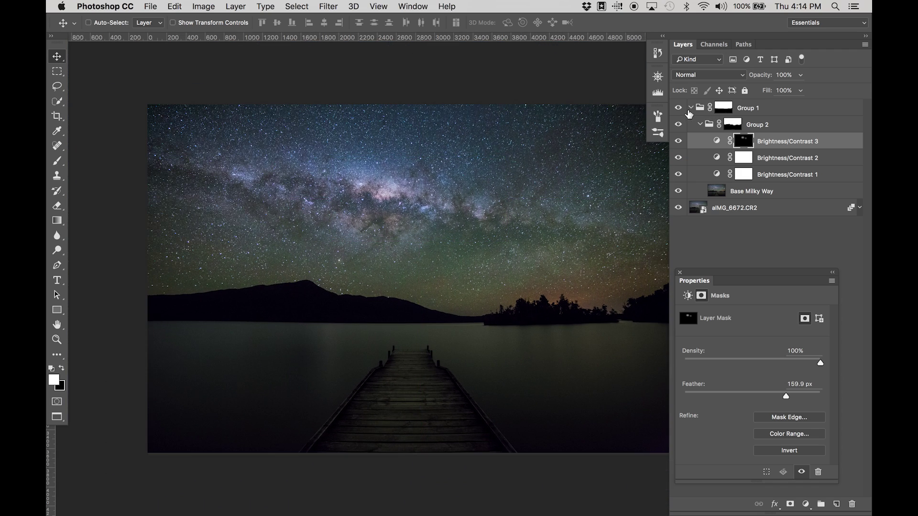
click(692, 108)
click(679, 108)
click(679, 109)
click(680, 109)
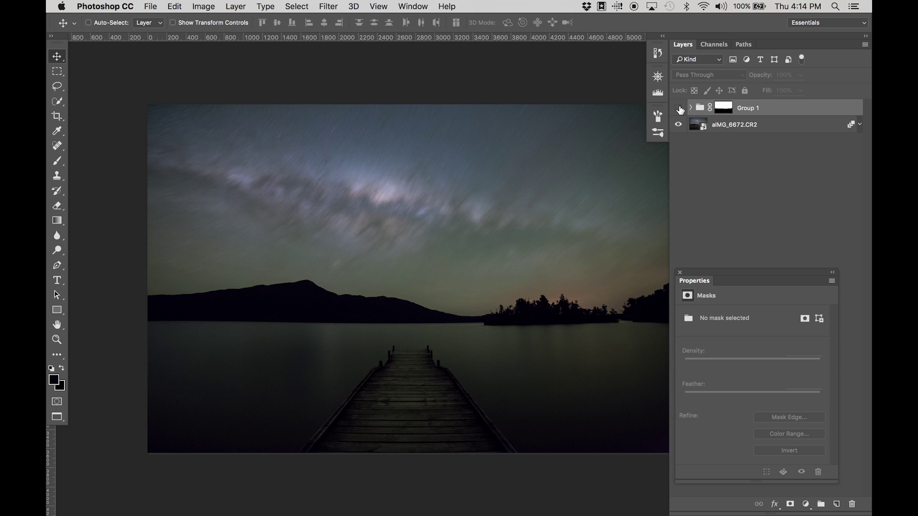
click(681, 109)
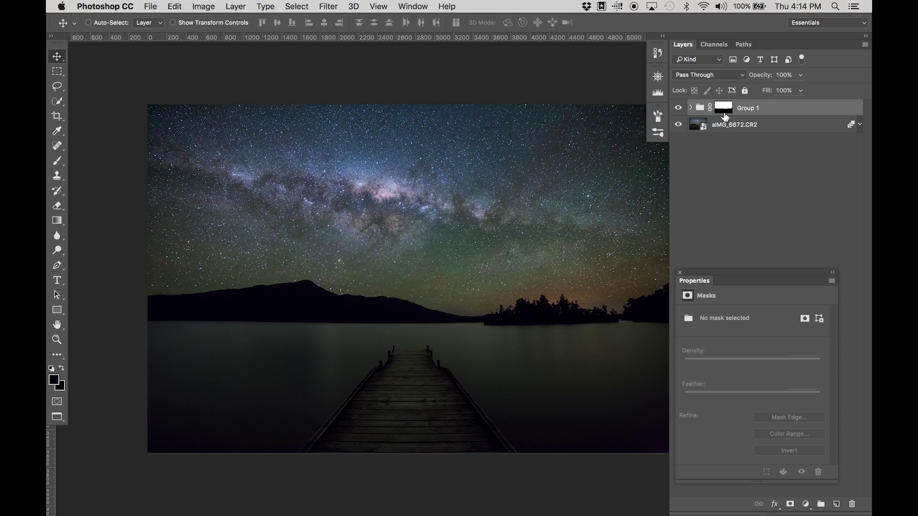
drag(469, 152, 419, 180)
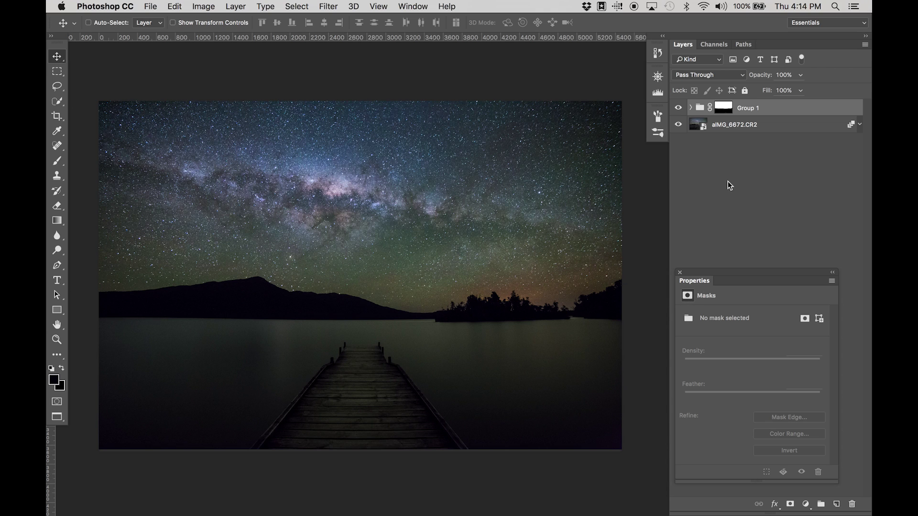
Step: Rasterize the aIMG_6672.CR2 smart object layer and switch to Lightroom with Cmd+Tab
click(761, 127)
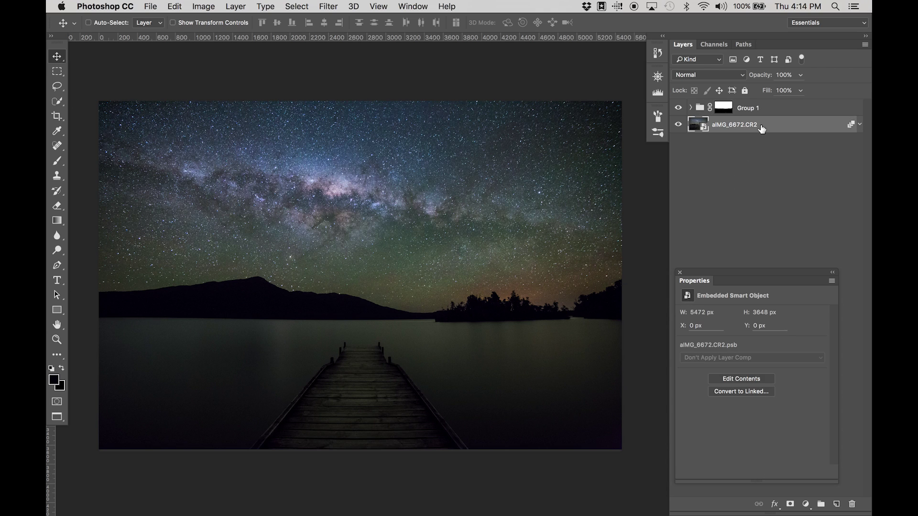
right_click(761, 127)
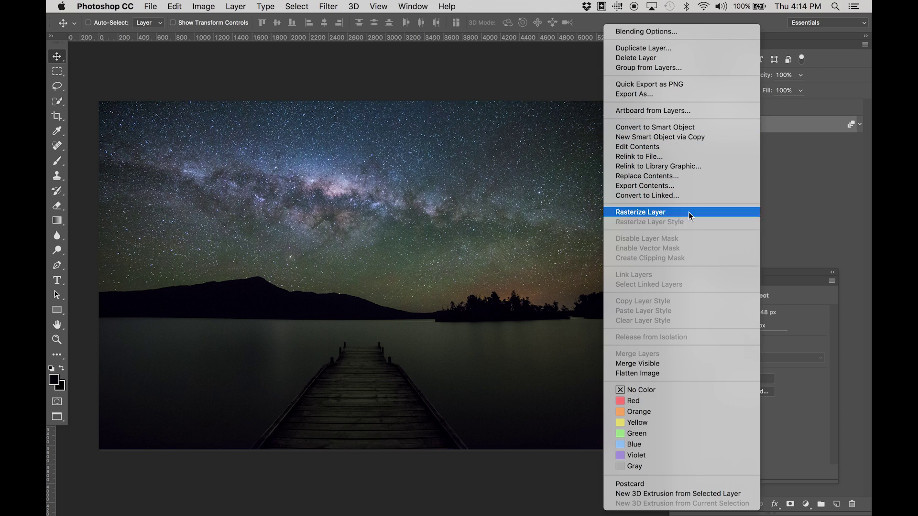
click(689, 212)
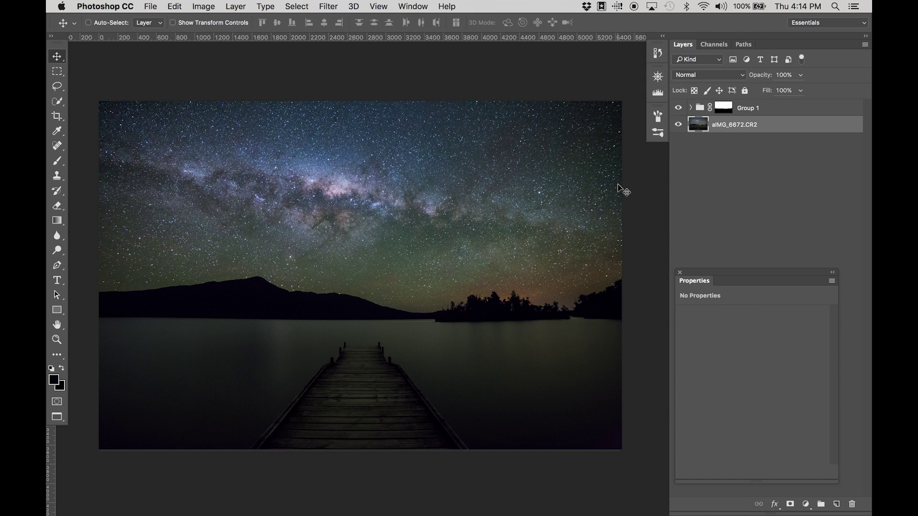
key(super+Tab)
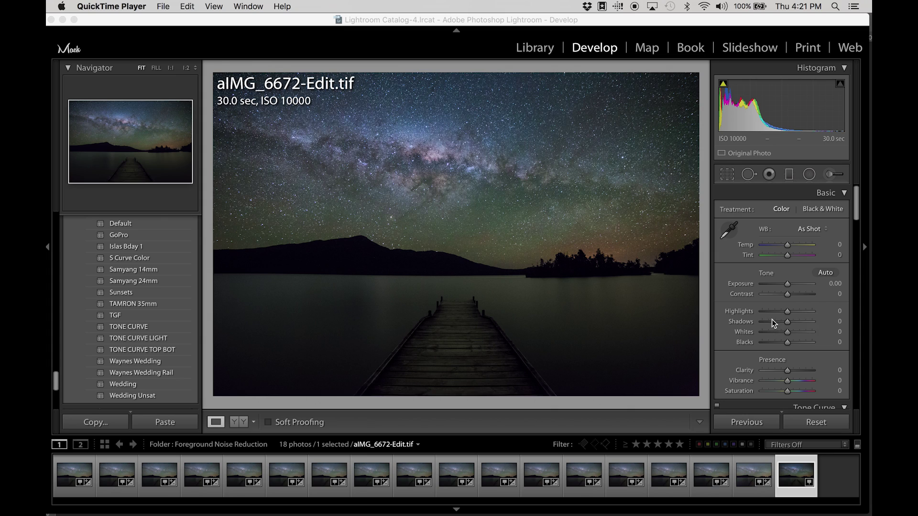
Step: Set Presence Clarity +24, Vibrance +11 and Saturation +16 on aIMG_6672-Edit.tif
scroll(774, 324, down, 10)
scroll(774, 323, up, 10)
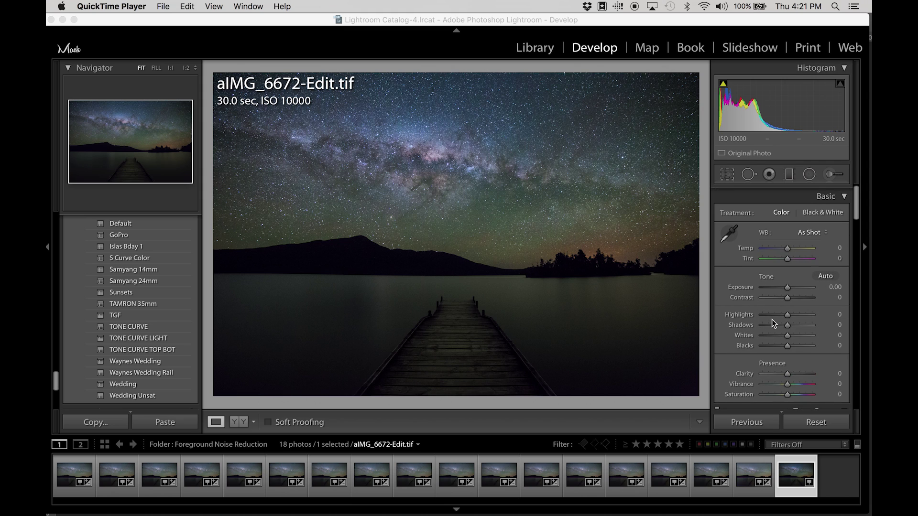
scroll(774, 324, down, 1)
drag(789, 372, 792, 395)
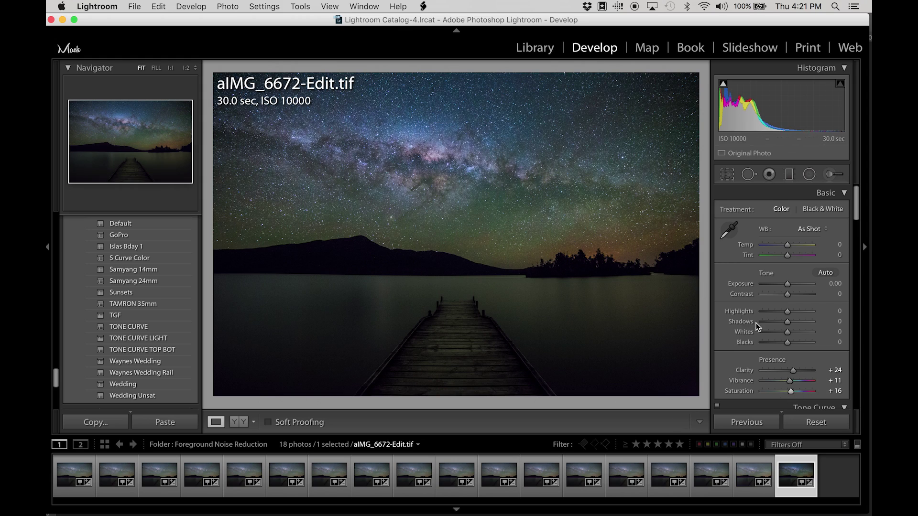
scroll(782, 294, down, 15)
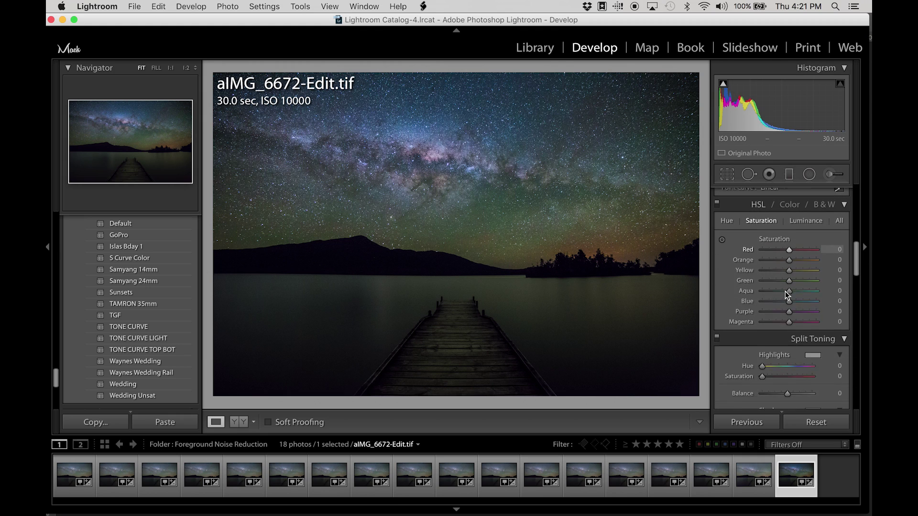
scroll(787, 294, down, 10)
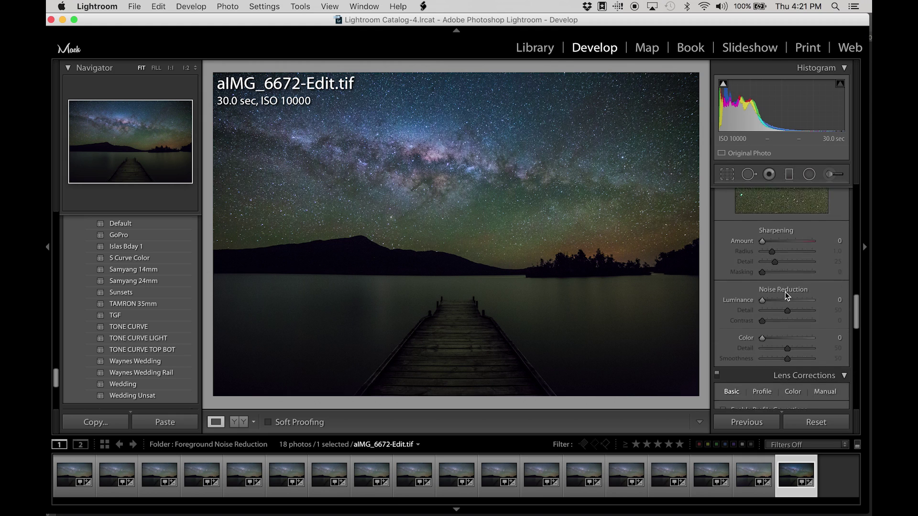
Step: Try Enable Profile Corrections in Lens Corrections' Profile tab, find no lens maker match, and switch it off
scroll(784, 294, down, 8)
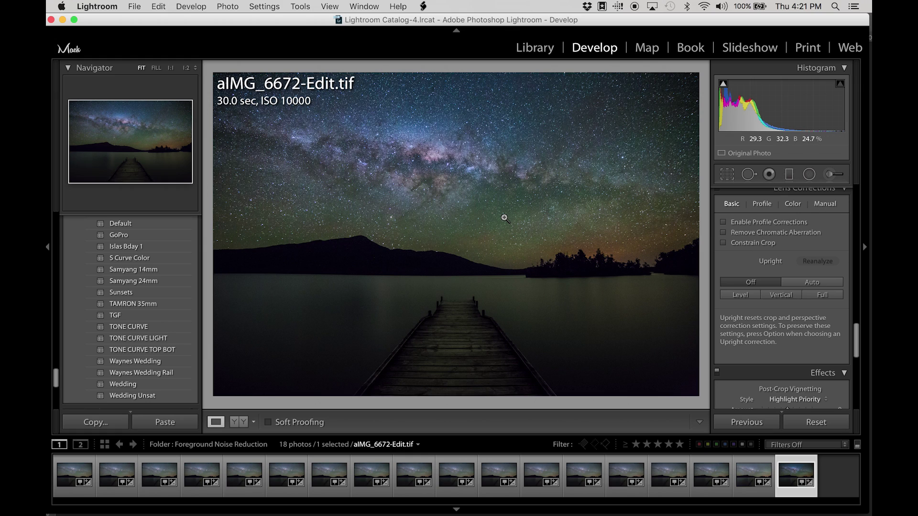
click(763, 204)
click(723, 222)
click(789, 261)
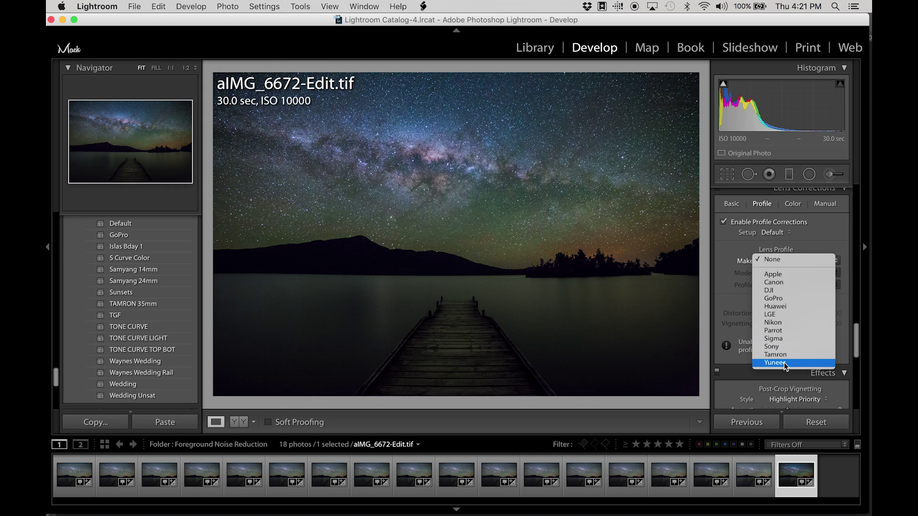
click(727, 226)
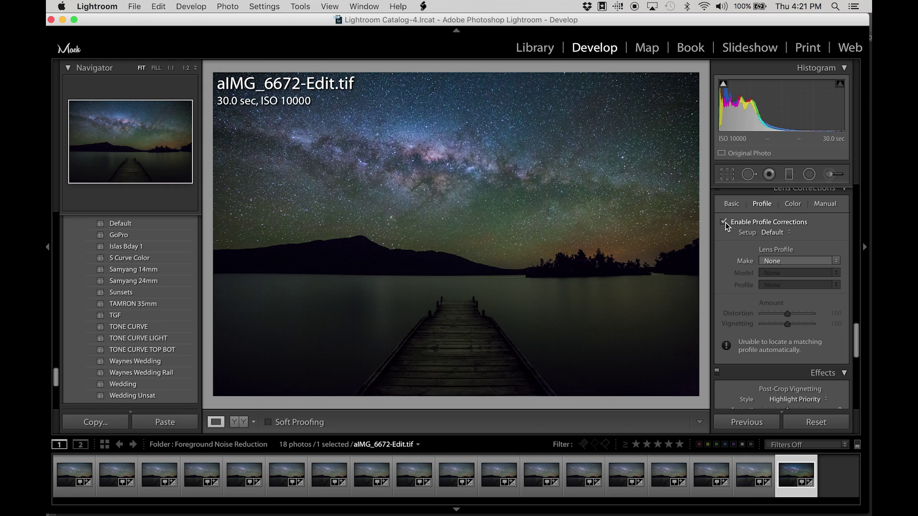
click(724, 223)
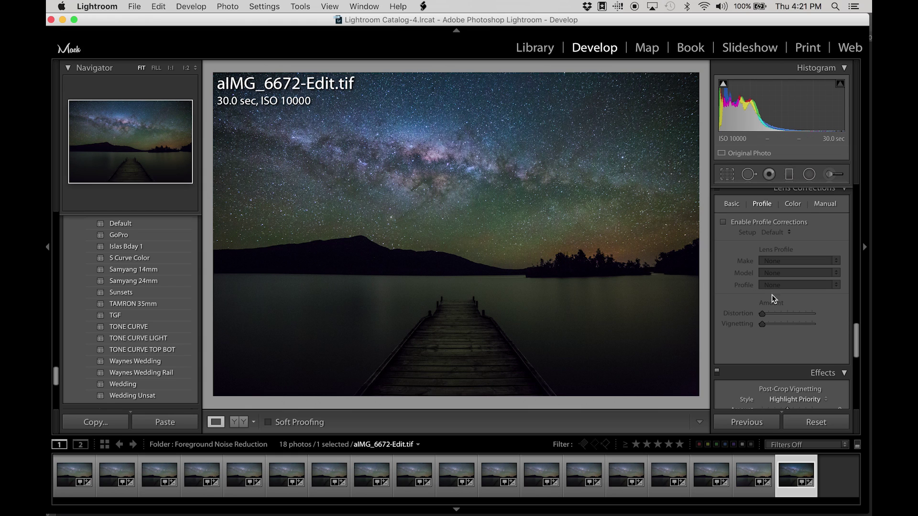
Step: Straighten the photo by drawing a level line along the horizon, giving a -0.11° angle
scroll(798, 314, up, 5)
scroll(800, 318, up, 6)
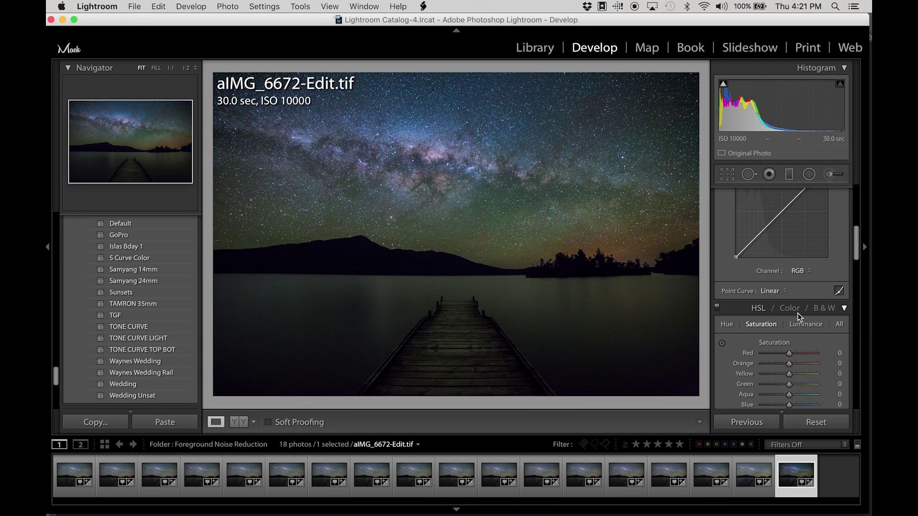
key(r)
click(725, 247)
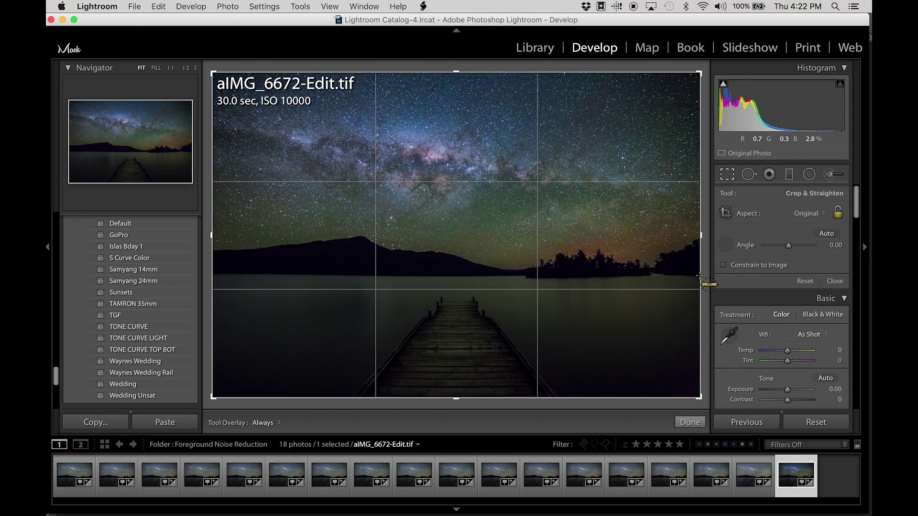
drag(700, 276, 202, 275)
key(r)
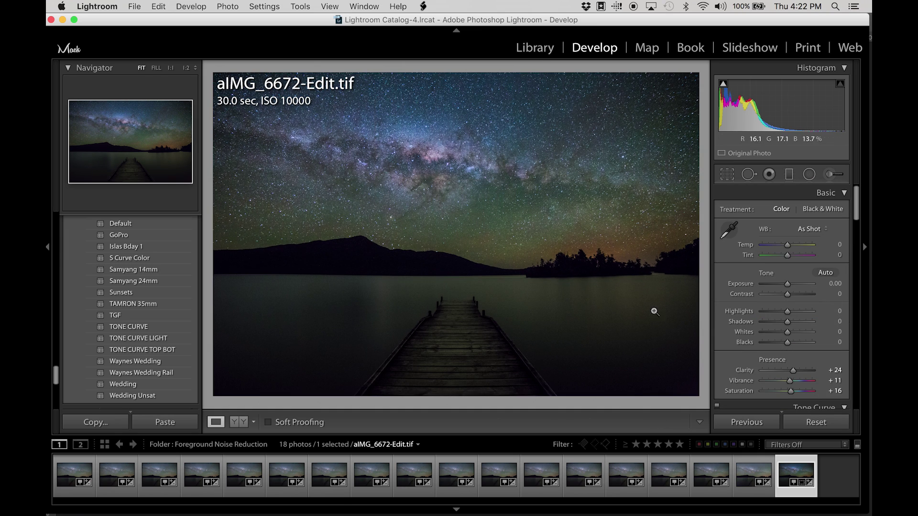
Step: Set manual lens Distortion to +8 and tighten the crop slightly at the top-right corner
scroll(810, 297, down, 10)
scroll(810, 298, up, 5)
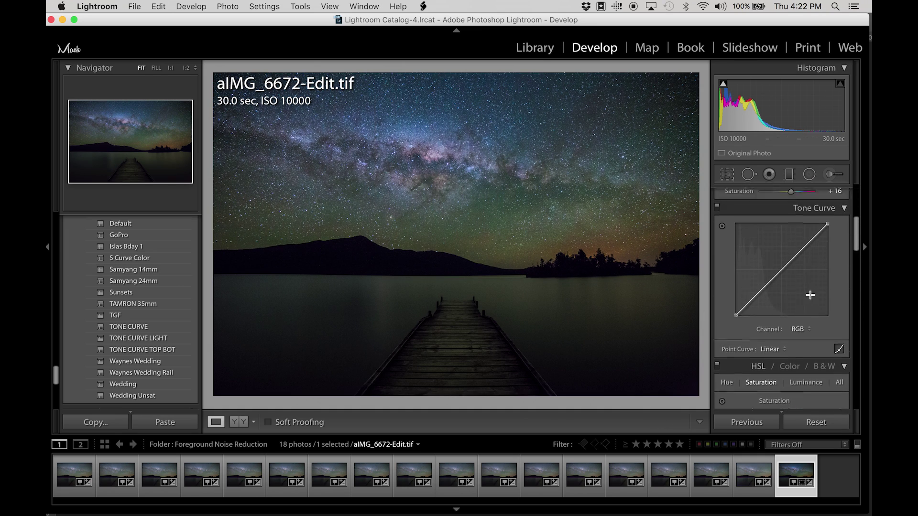
scroll(810, 296, down, 8)
scroll(809, 297, down, 5)
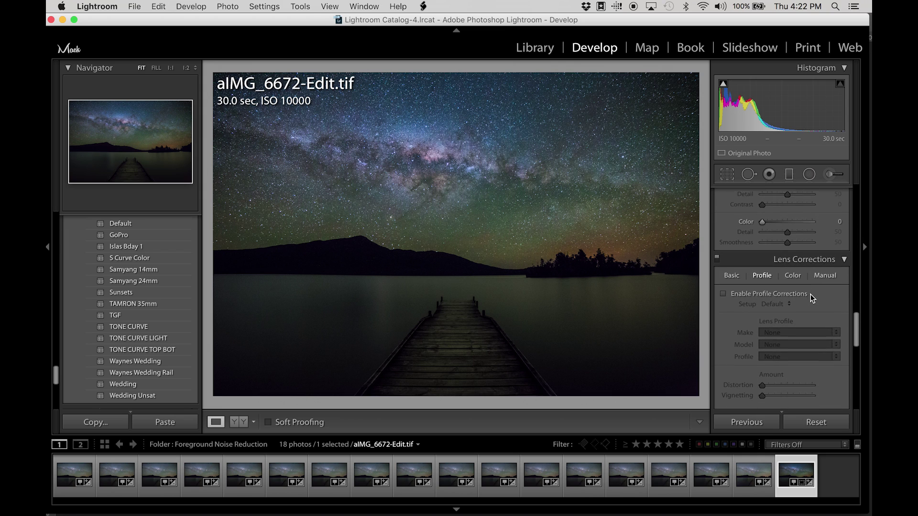
click(824, 270)
drag(788, 300, 790, 300)
key(r)
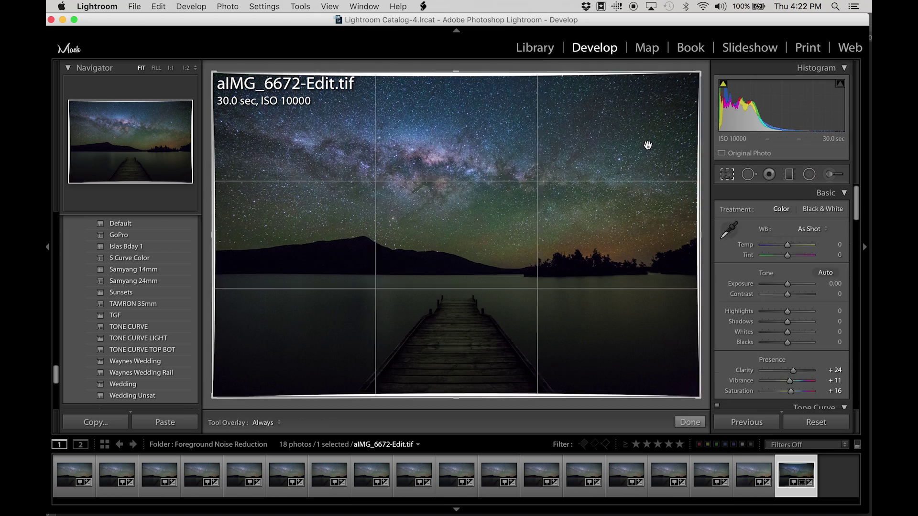
drag(698, 74, 696, 76)
key(Return)
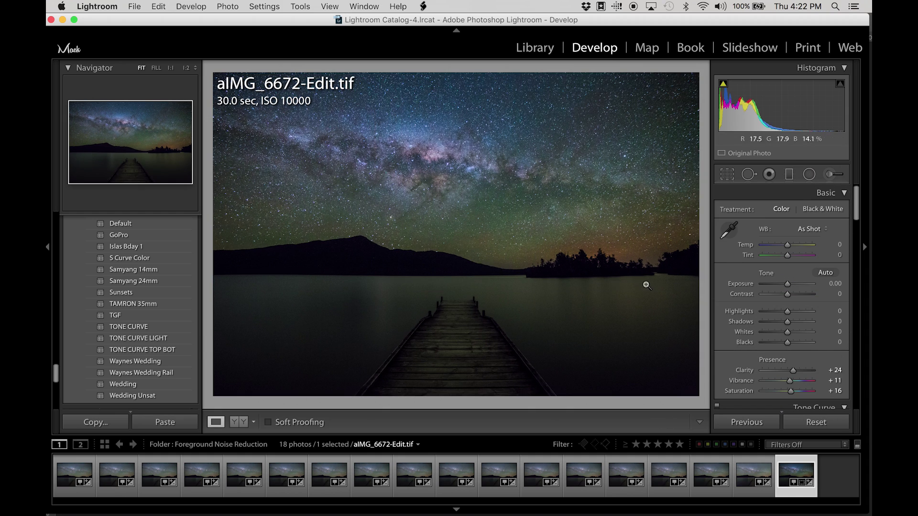
scroll(788, 316, down, 10)
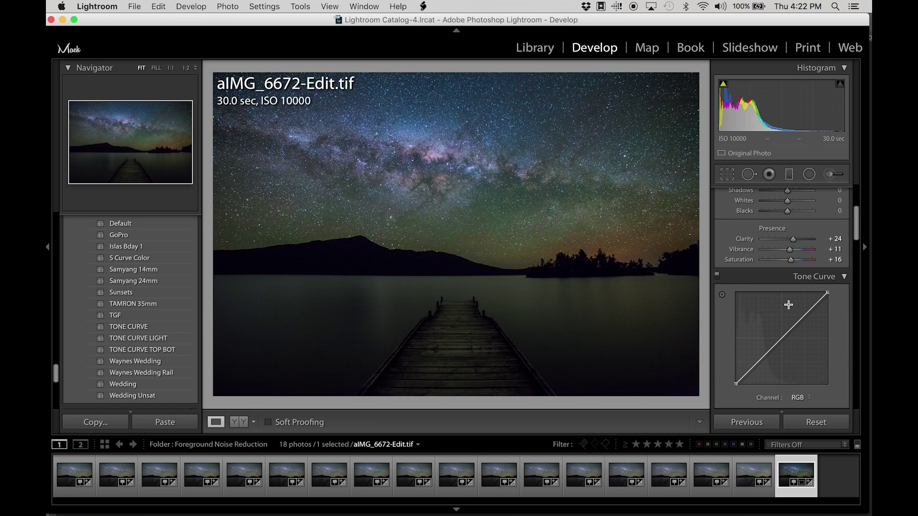
scroll(789, 307, down, 15)
scroll(789, 307, up, 4)
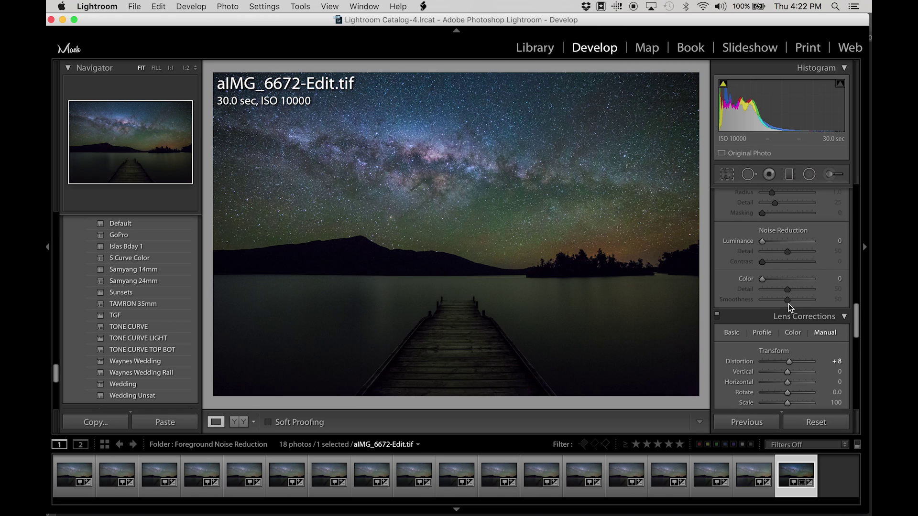
scroll(796, 277, down, 4)
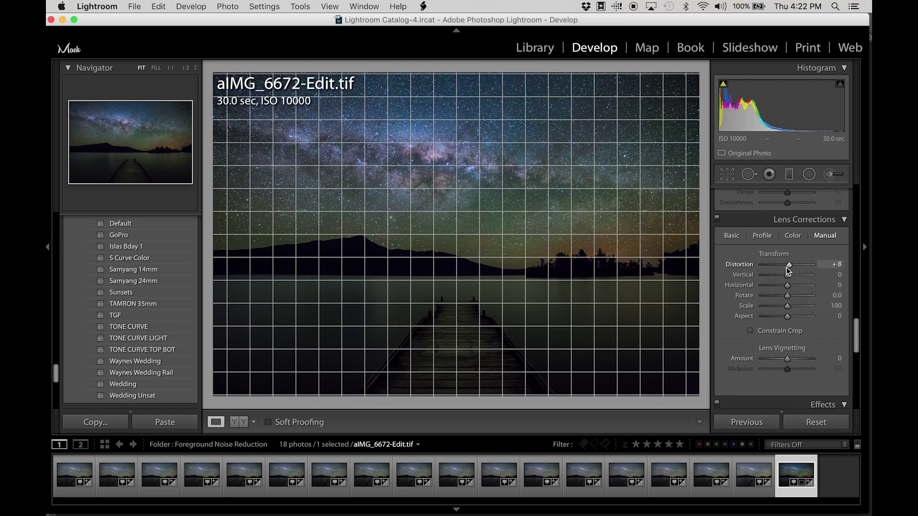
scroll(792, 292, down, 8)
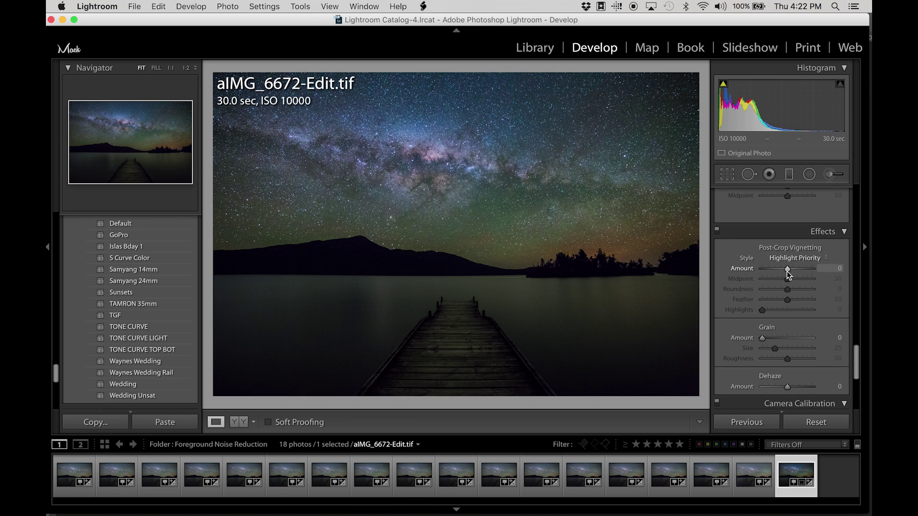
drag(787, 270, 789, 274)
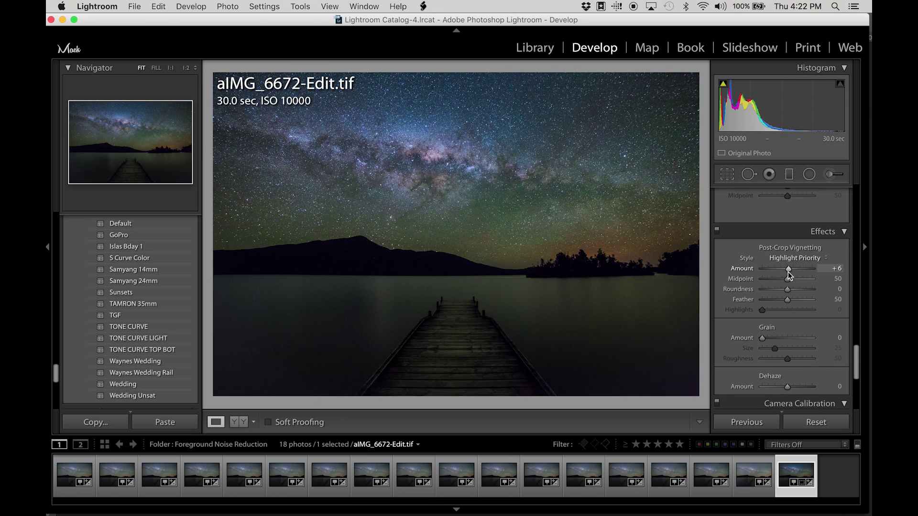
double_click(789, 274)
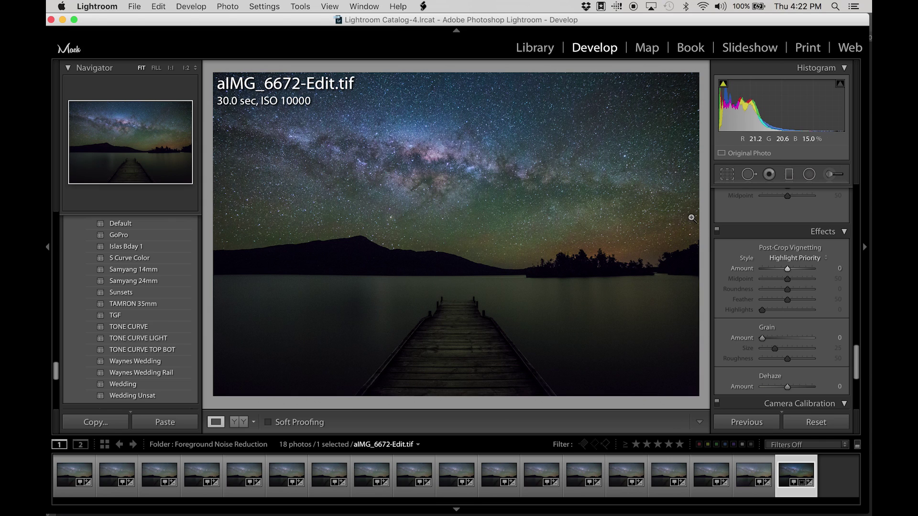
scroll(789, 282, up, 4)
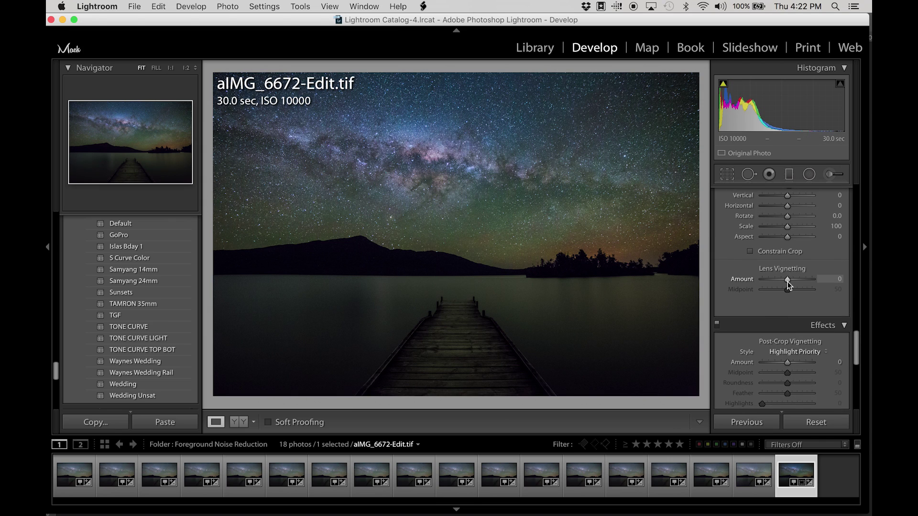
drag(789, 285, 808, 285)
Step: Reset lens vignetting to 0 and drag a graduated filter upward over the jetty
double_click(807, 282)
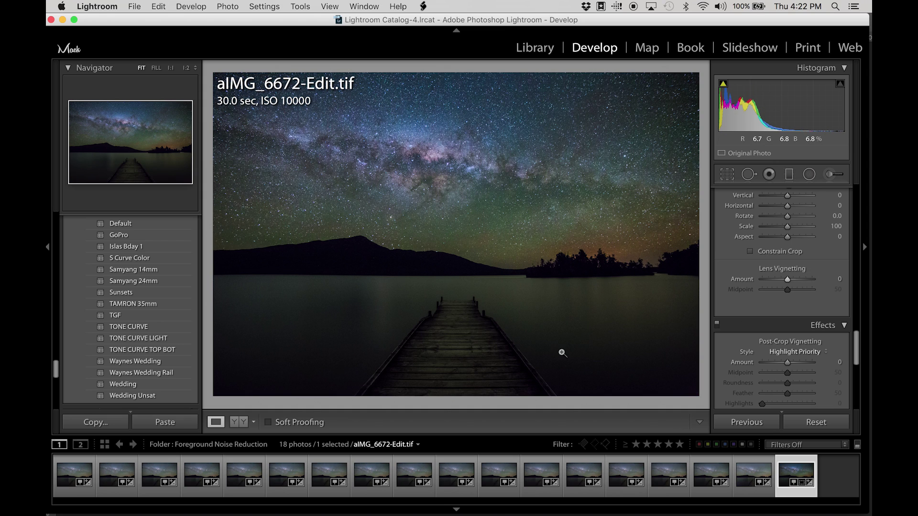
click(789, 174)
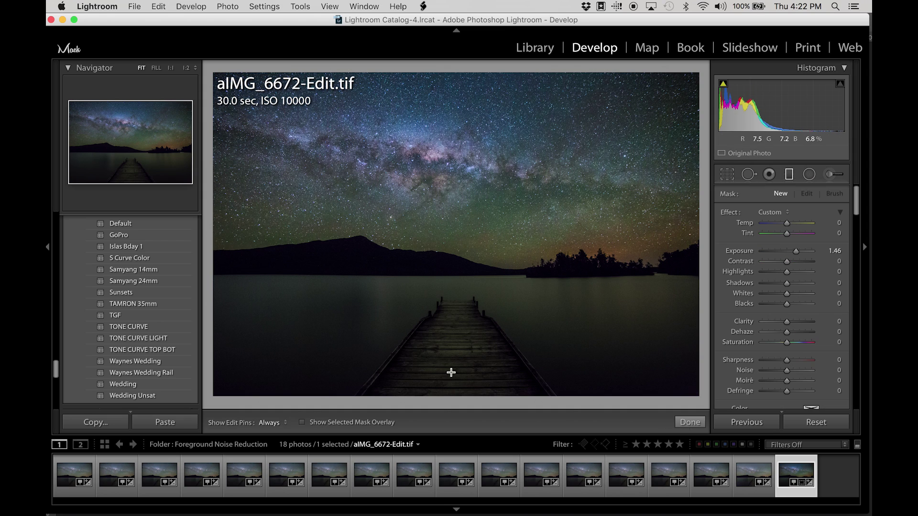
drag(457, 389, 455, 318)
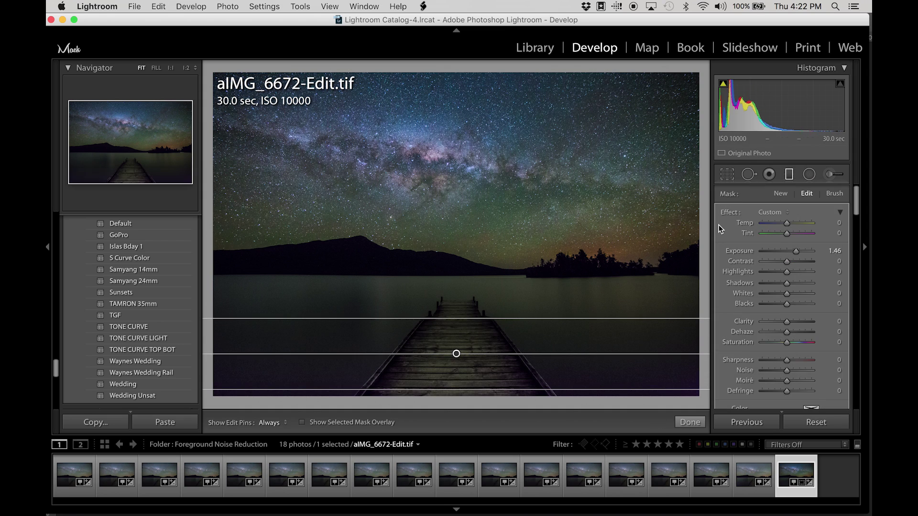
Step: Set the filter's exposure to about -0.51 to darken the foreground, then switch to Illustrator
drag(796, 251, 783, 253)
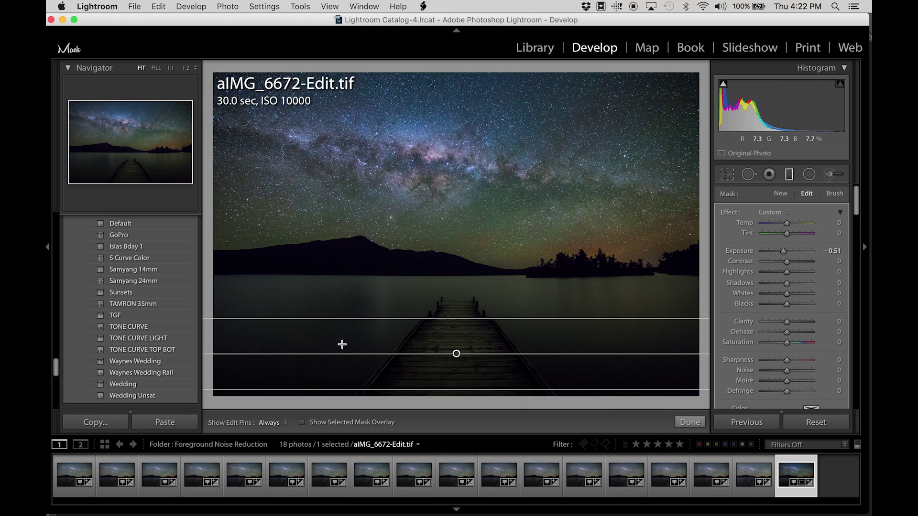
key(m)
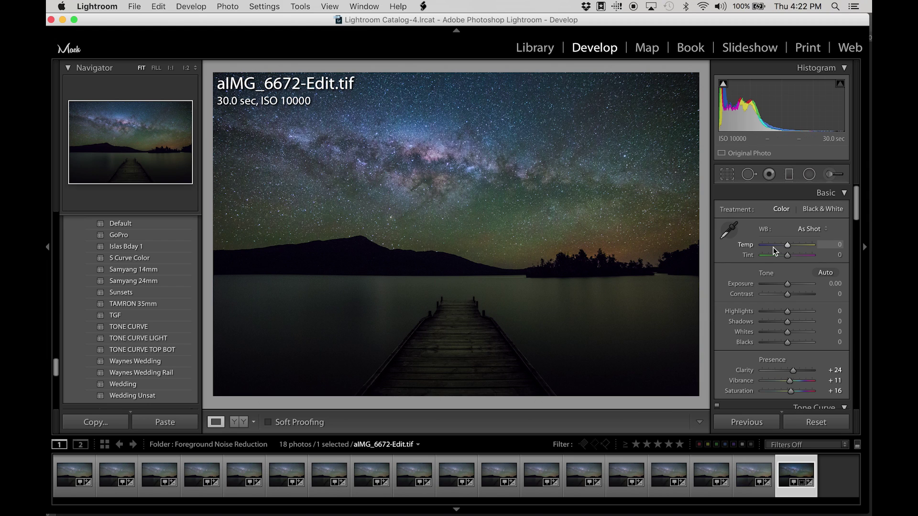
scroll(775, 251, down, 10)
scroll(775, 251, up, 5)
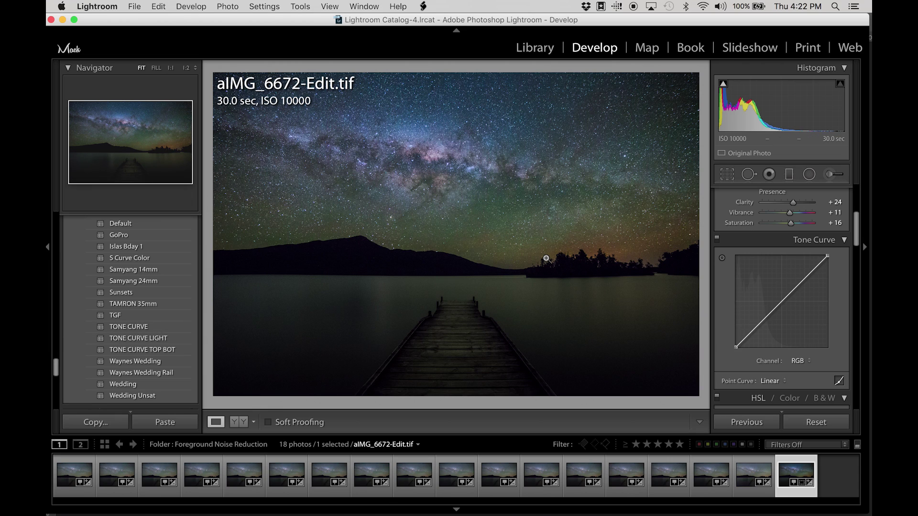
key(super+Tab)
key(super+Tab)
key(super+Tab)
key(super+Tab)
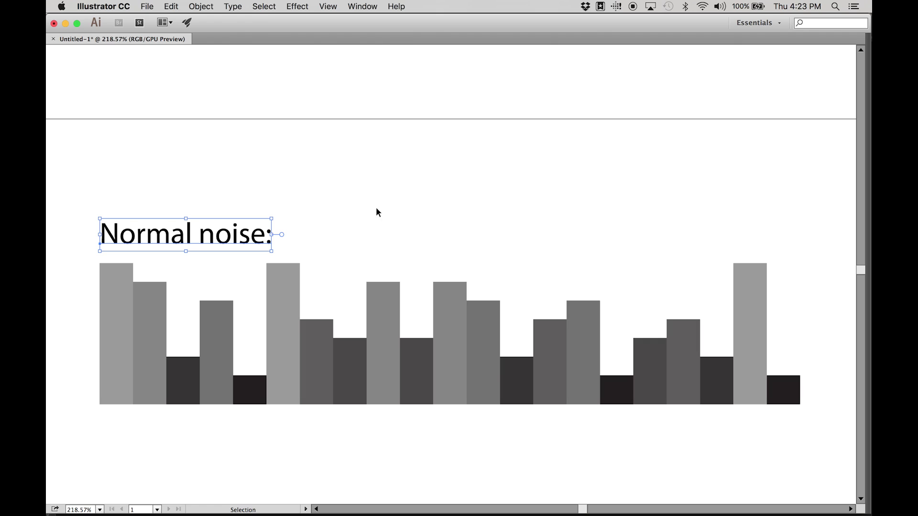
Step: Pan the canvas to bring the Normal noise bar diagram fully into view
click(359, 206)
key(space)
drag(373, 213, 358, 184)
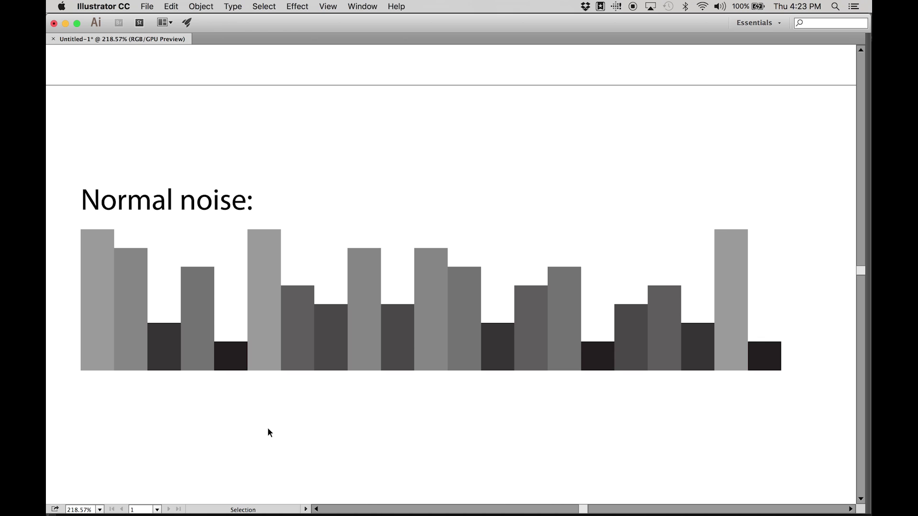
Step: Pan to the Noise with curves adjustment diagram, view both diagrams together, then return to Lightroom
key(space)
drag(266, 434, 282, 263)
drag(266, 367, 267, 289)
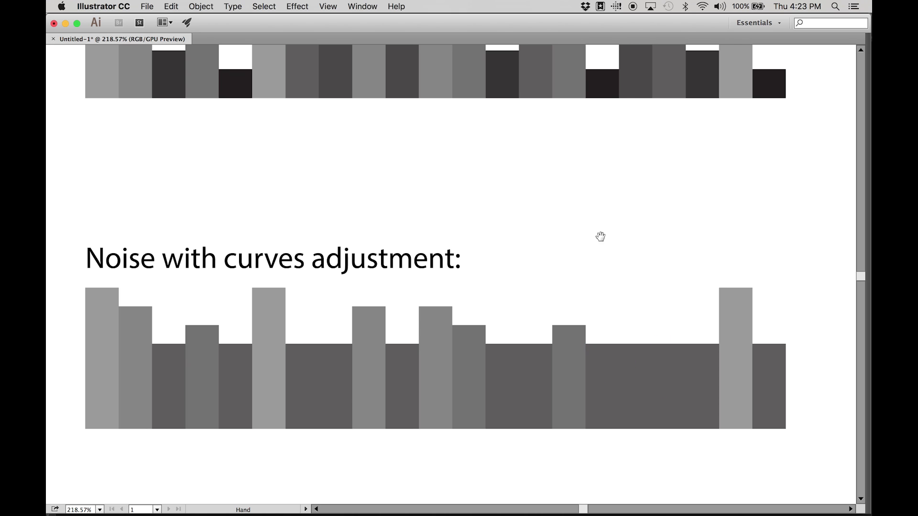
mouse_move(599, 236)
mouse_down()
mouse_move(629, 245)
mouse_move(604, 220)
mouse_up()
key(space)
drag(551, 196, 548, 269)
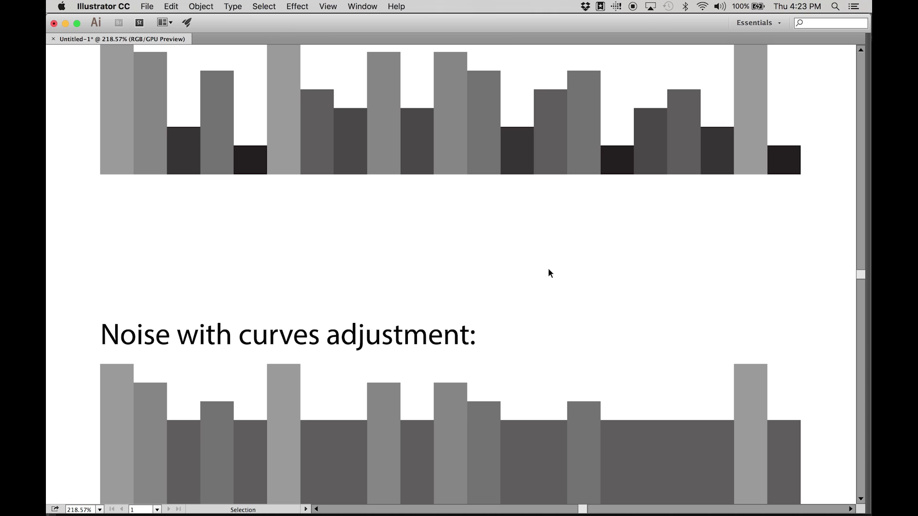
key(super+Tab)
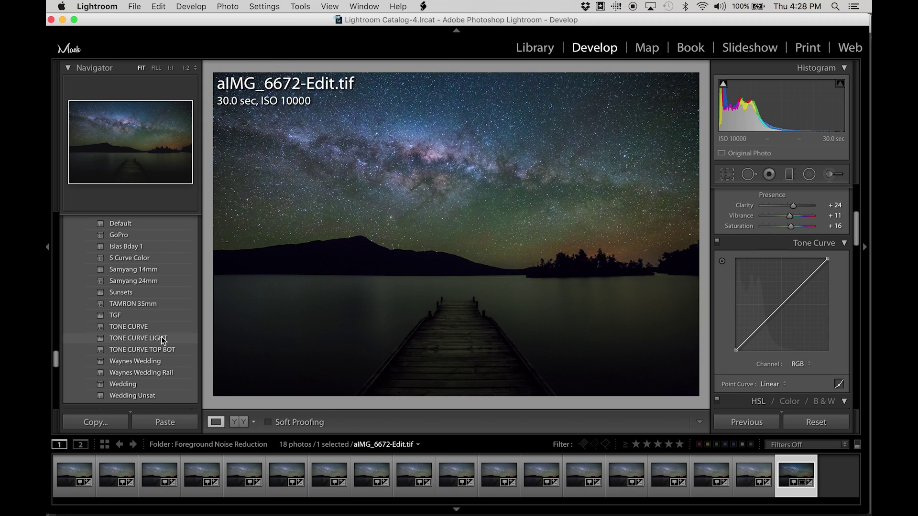
Step: Apply the TONE CURVE LIGHT preset and inspect the pier at 1:1 before returning to full view
click(163, 339)
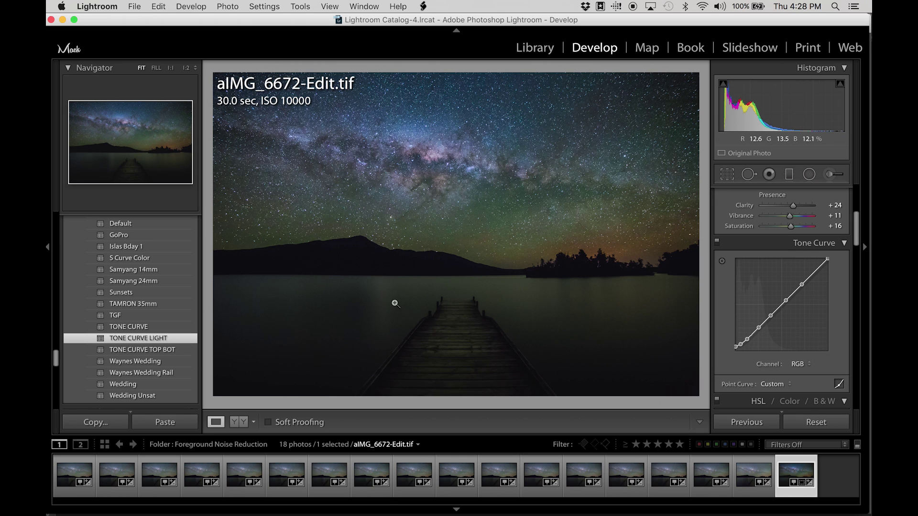
click(373, 308)
drag(358, 192, 369, 157)
click(421, 211)
Step: Lift the tone curve's black point to 3.5% and compare against the before version
drag(735, 348, 736, 348)
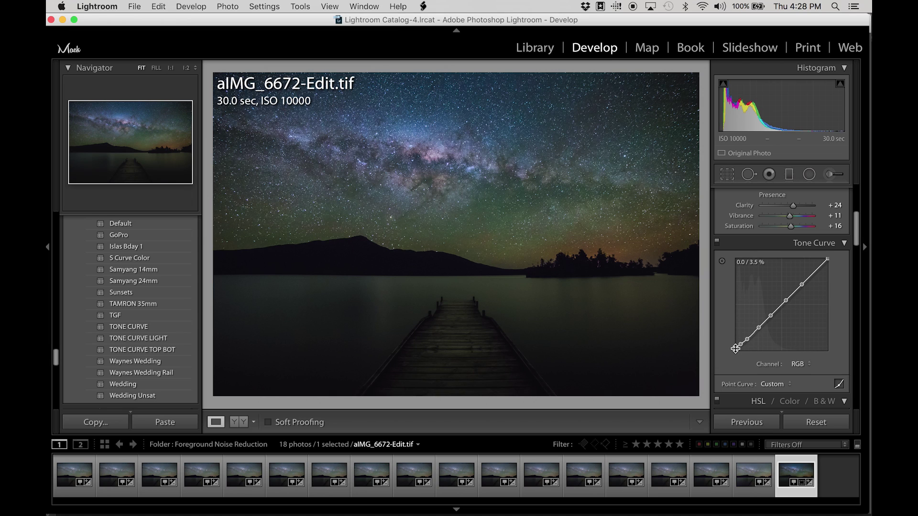
key(backslash)
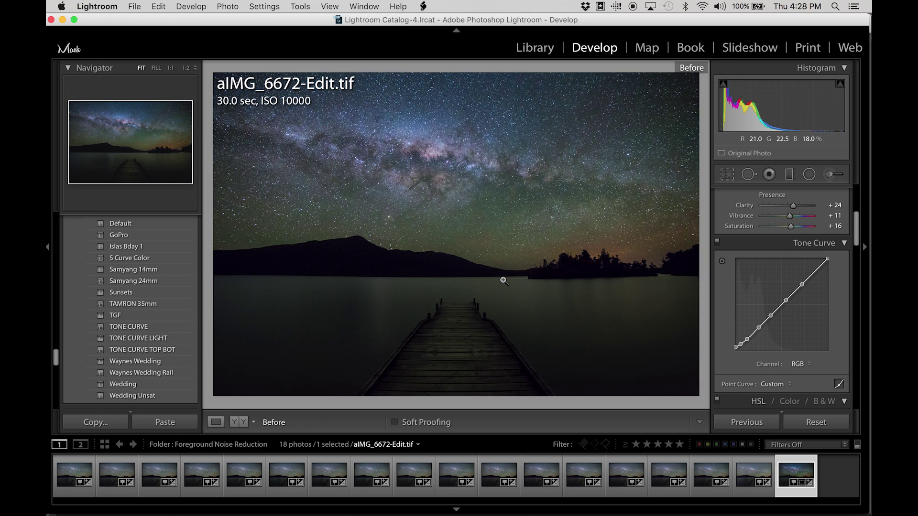
key(backslash)
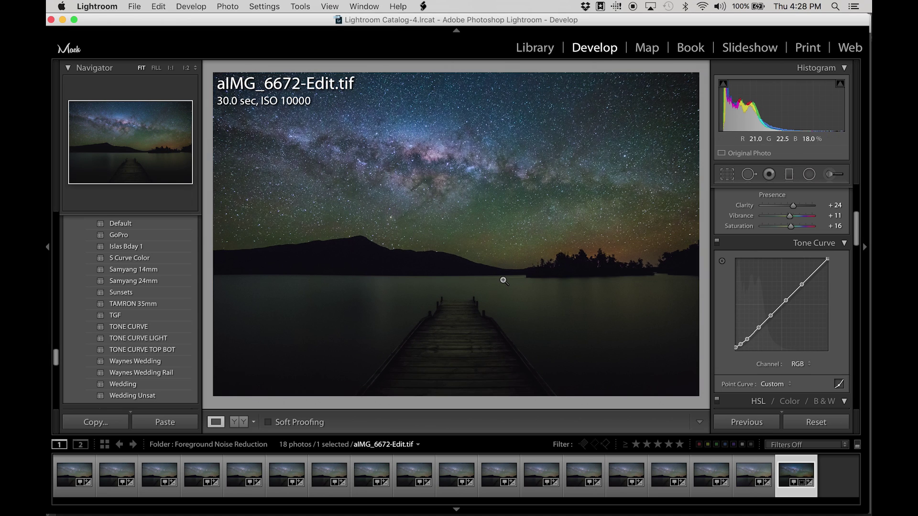